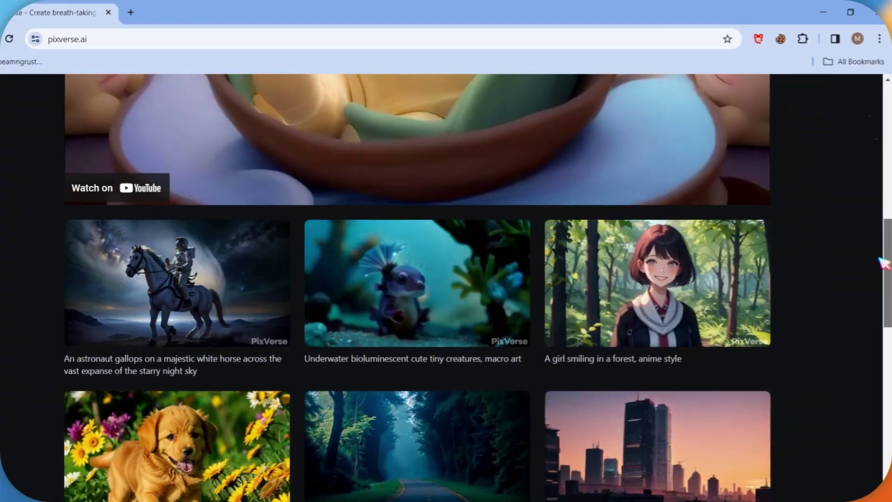
Step: Browse the sample videos on the PixVerse homepage and open the video creation page
{"action": "scroll", "coordinate": [885, 268], "scroll_direction": "down", "scroll_amount": 1}
{"action": "left_click_drag", "start_coordinate": [885, 268], "coordinate": [890, 312]}
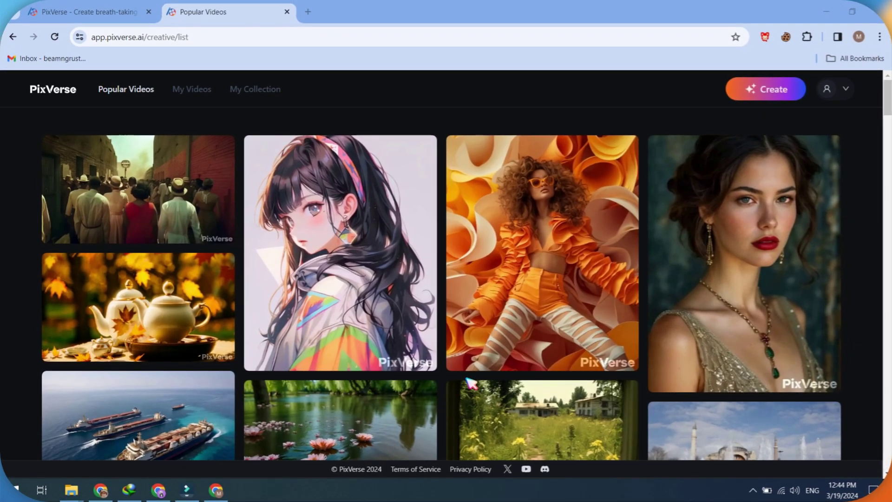
{"action": "left_click", "coordinate": [773, 89]}
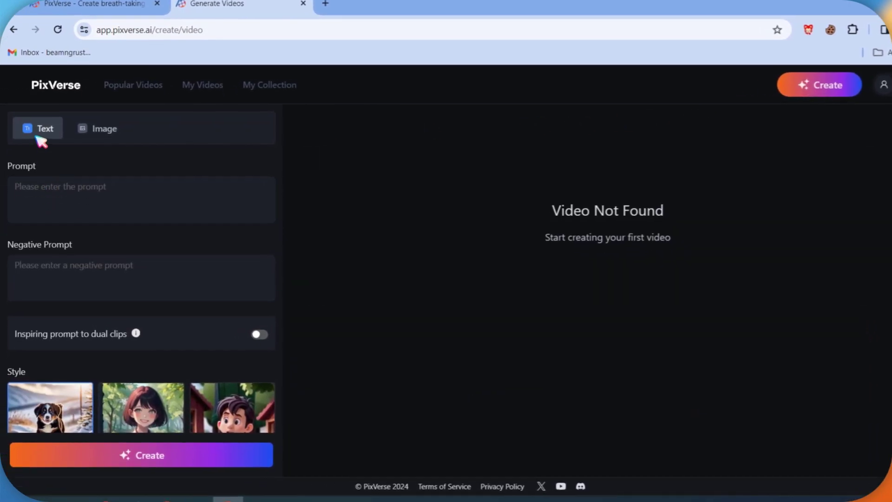
Step: Enter the text-to-video prompt "Beautiful Instagram influencer model." after a brief look at the image mode
{"action": "left_click", "coordinate": [44, 217]}
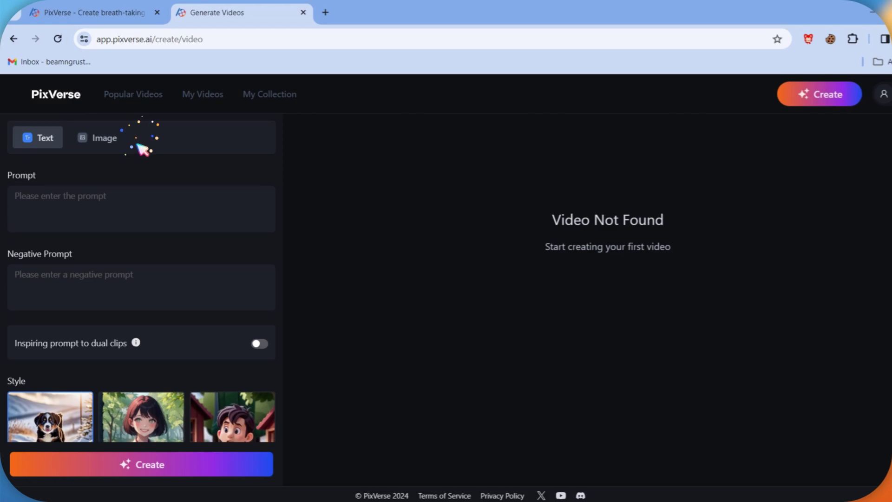
{"action": "left_click", "coordinate": [112, 142]}
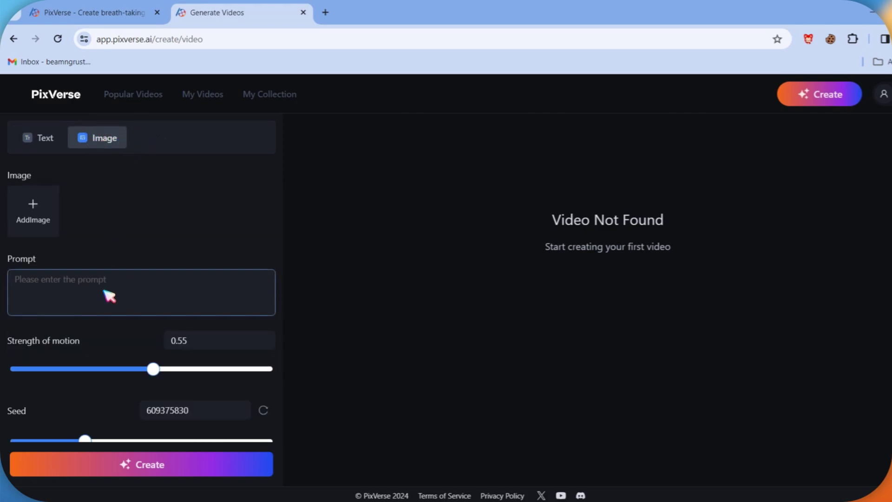
{"action": "left_click", "coordinate": [42, 138]}
{"action": "right_click", "coordinate": [67, 212]}
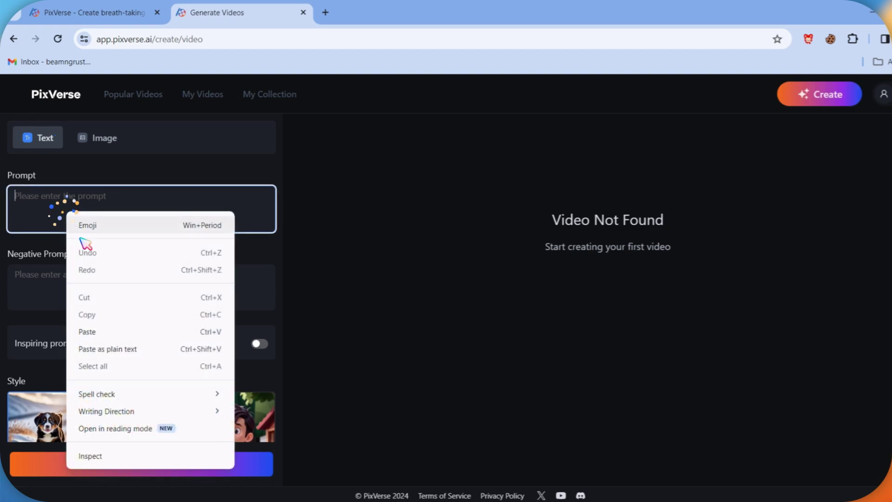
{"action": "left_click", "coordinate": [113, 333]}
{"action": "scroll", "coordinate": [120, 290], "scroll_direction": "down", "scroll_amount": 1}
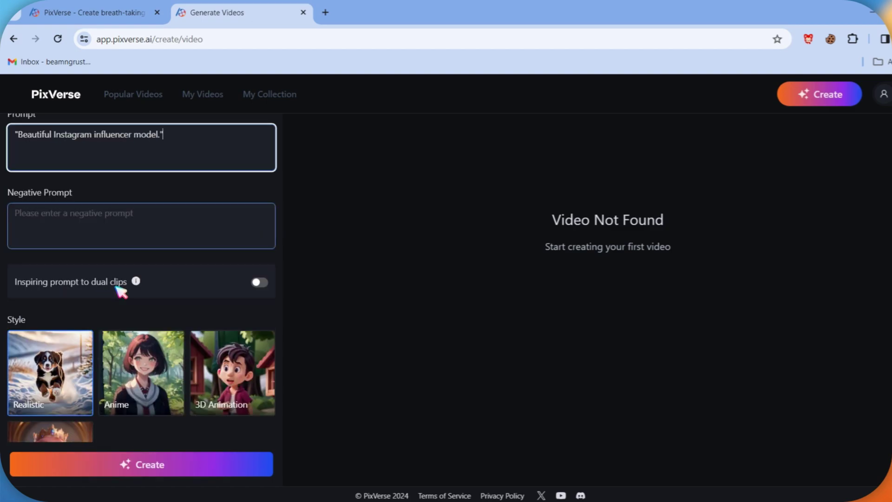
Step: Enable the Inspiring prompt to dual clips option for the text-to-video generation
{"action": "mouse_move", "coordinate": [135, 283]}
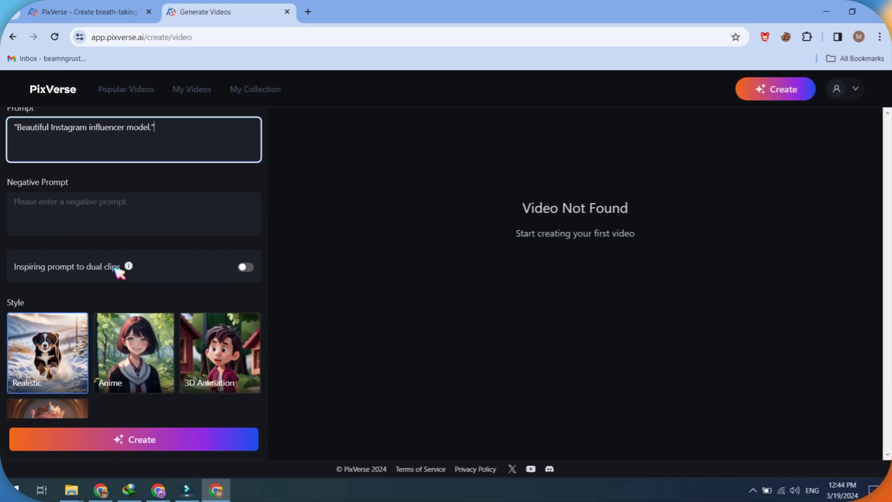
{"action": "left_click", "coordinate": [245, 268]}
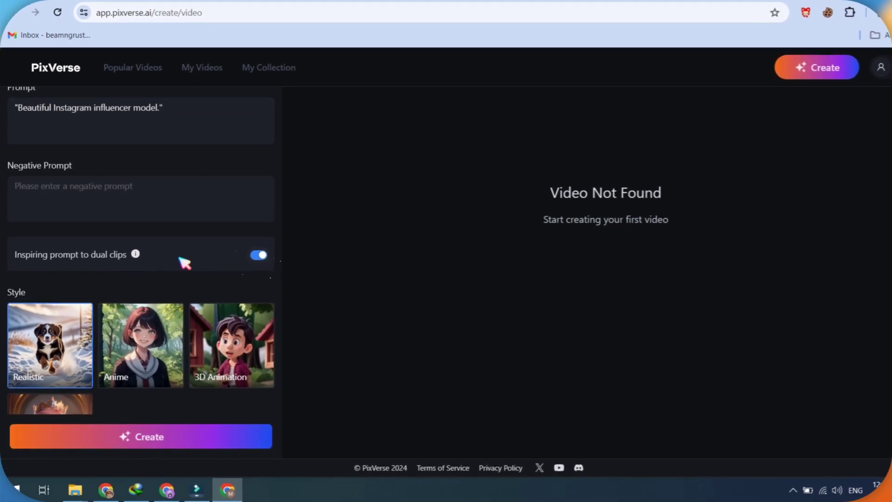
{"action": "scroll", "coordinate": [158, 254], "scroll_direction": "down", "scroll_amount": 2}
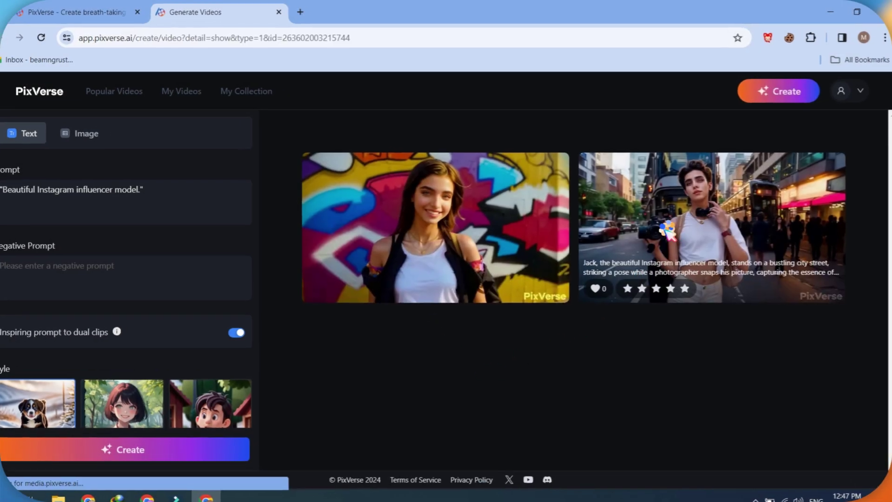
Step: Watch the generated realistic city-street clip in its detail view and return to the creation page
{"action": "left_click", "coordinate": [668, 230]}
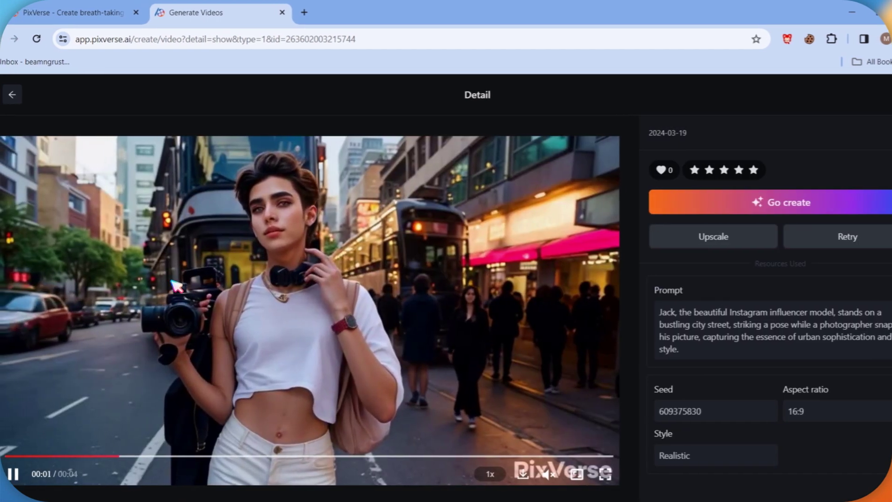
{"action": "left_click", "coordinate": [12, 94]}
{"action": "scroll", "coordinate": [167, 325], "scroll_direction": "down", "scroll_amount": 3}
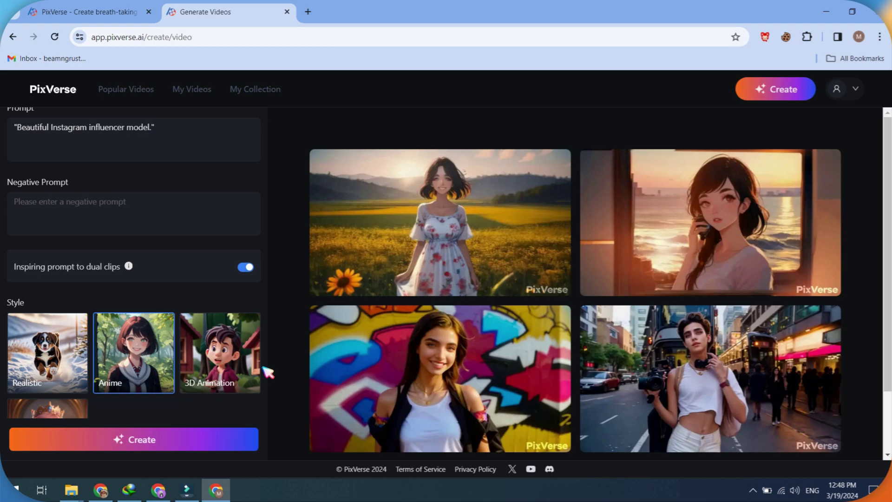
Step: Watch the generated anime clips of the woman in the flower field and the woman by the sea
{"action": "left_click", "coordinate": [404, 210]}
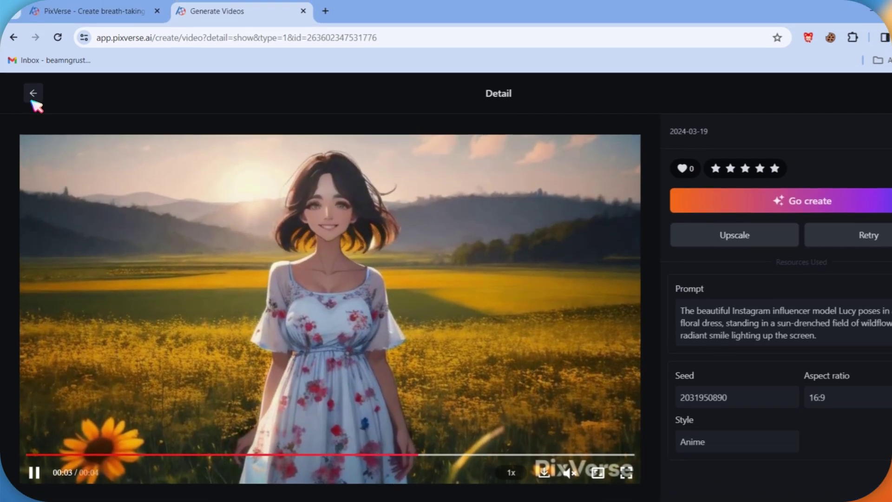
{"action": "left_click", "coordinate": [33, 66]}
{"action": "left_click", "coordinate": [743, 232]}
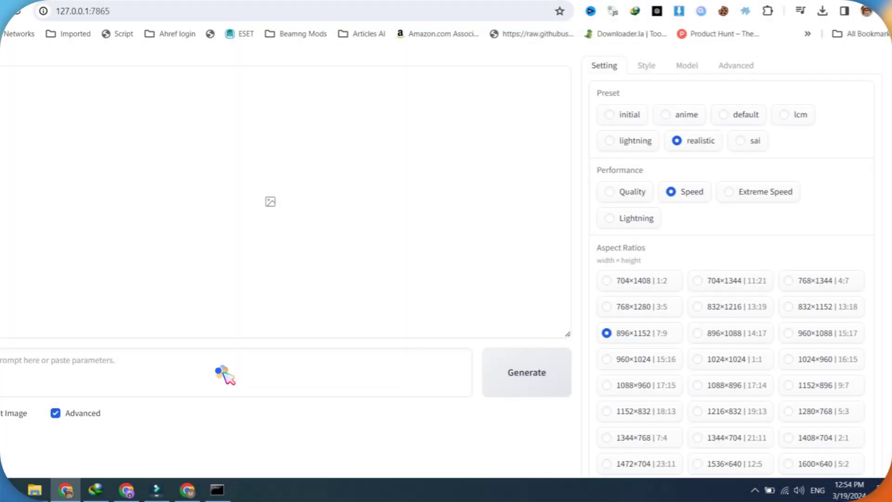
Step: In the local image generator, paste the prompt "Beautiful Instagram influencer model" and generate the images
{"action": "right_click", "coordinate": [223, 370]}
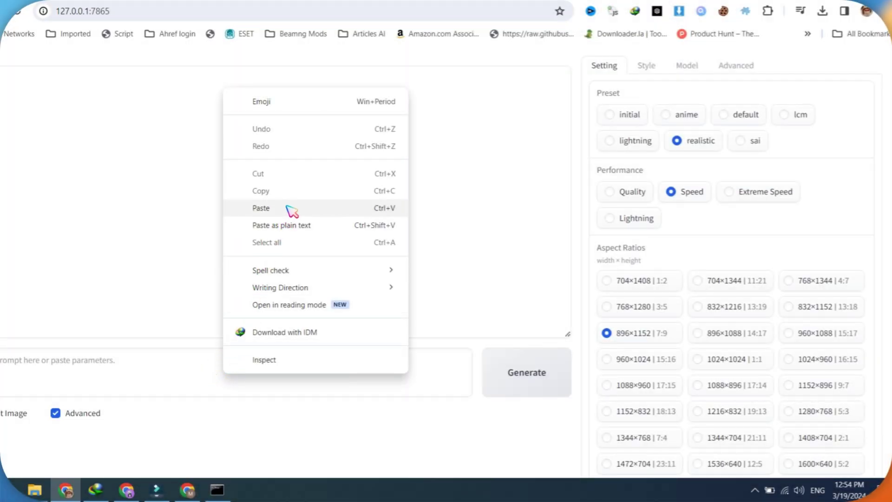
{"action": "left_click", "coordinate": [288, 208]}
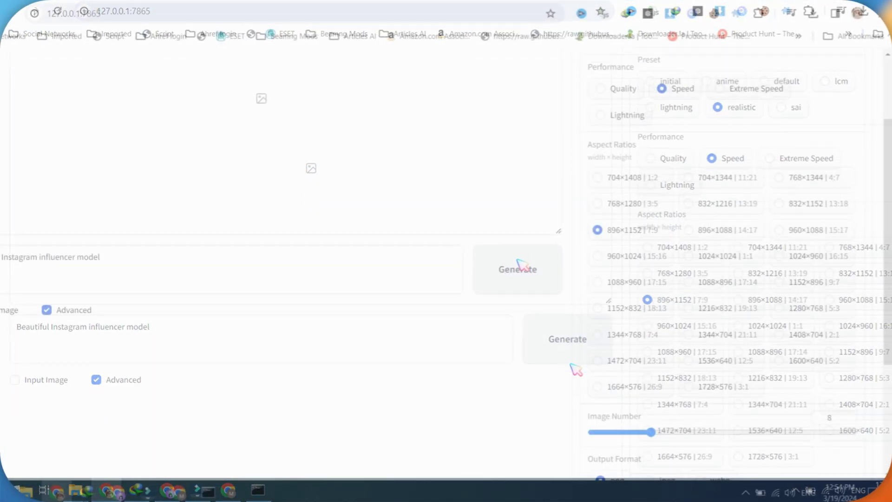
{"action": "left_click", "coordinate": [517, 267]}
{"action": "scroll", "coordinate": [501, 265], "scroll_direction": "up", "scroll_amount": 2}
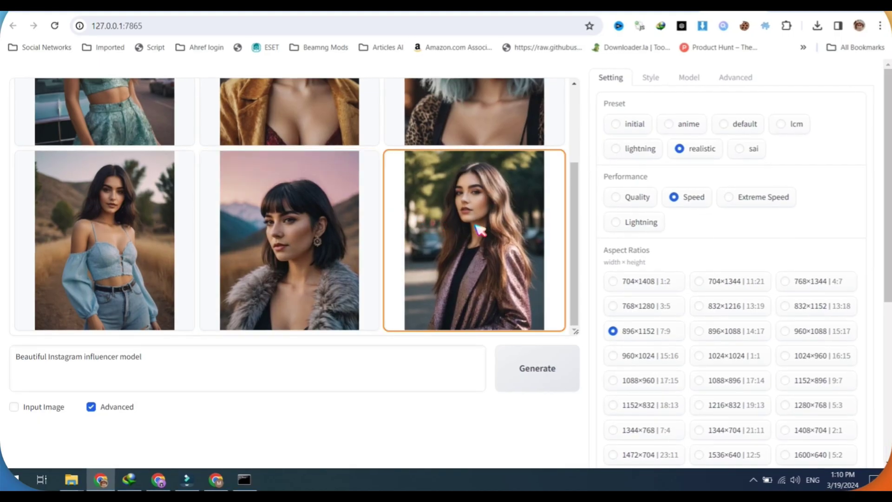
Step: Open the generated portrait of the long-haired woman in the sparkly blazer in its own tab and save the image
{"action": "right_click", "coordinate": [483, 232]}
{"action": "left_click", "coordinate": [514, 251]}
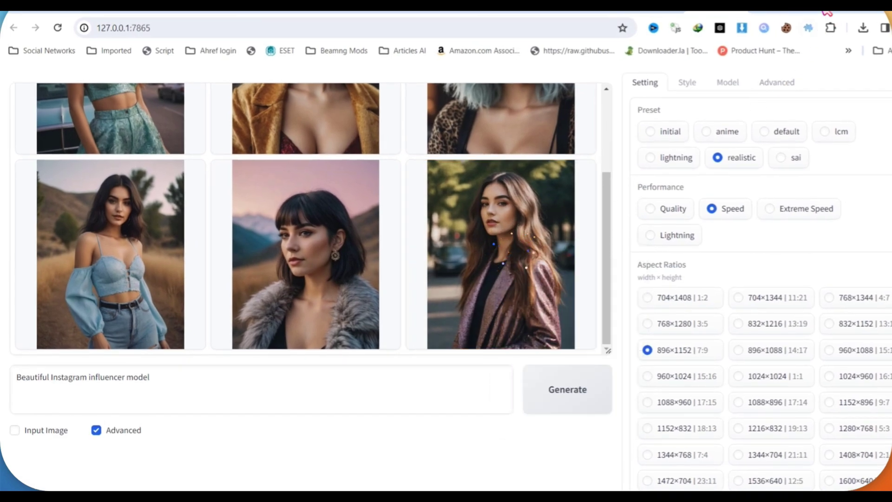
{"action": "key", "text": "ctrl+Tab"}
{"action": "right_click", "coordinate": [477, 250]}
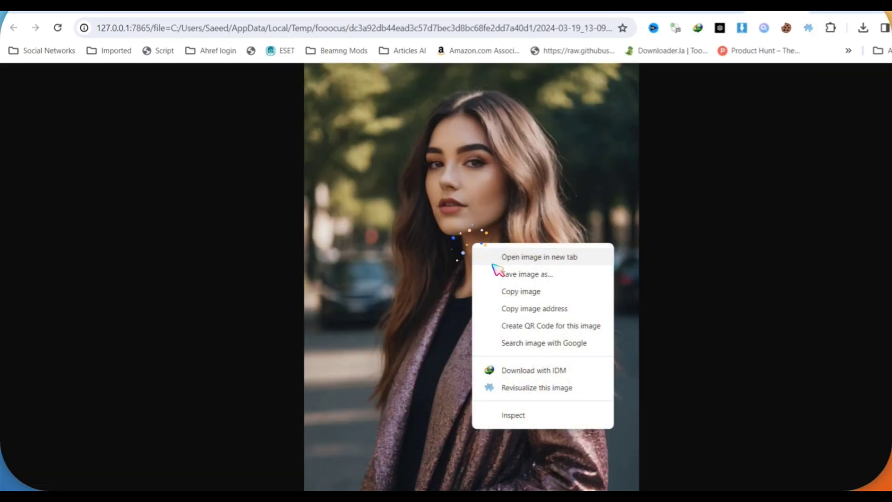
{"action": "left_click", "coordinate": [494, 257]}
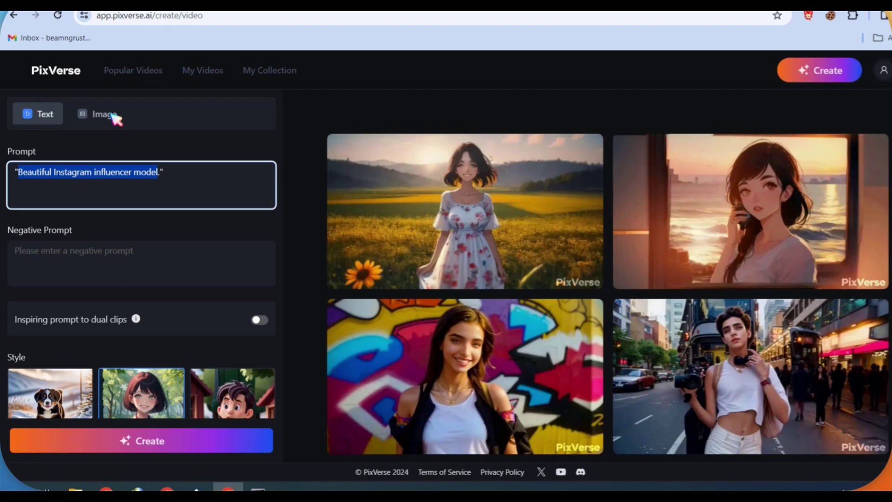
Step: In PixVerse, set up an image-to-video generation with the saved blazer portrait and the prompt "Beautiful Instagram influencer model"
{"action": "left_click", "coordinate": [111, 116]}
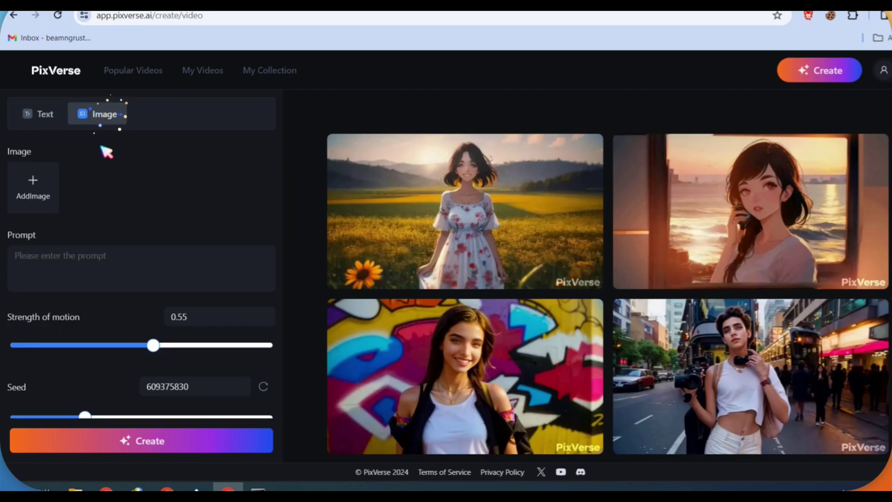
{"action": "right_click", "coordinate": [96, 258]}
{"action": "left_click", "coordinate": [142, 133]}
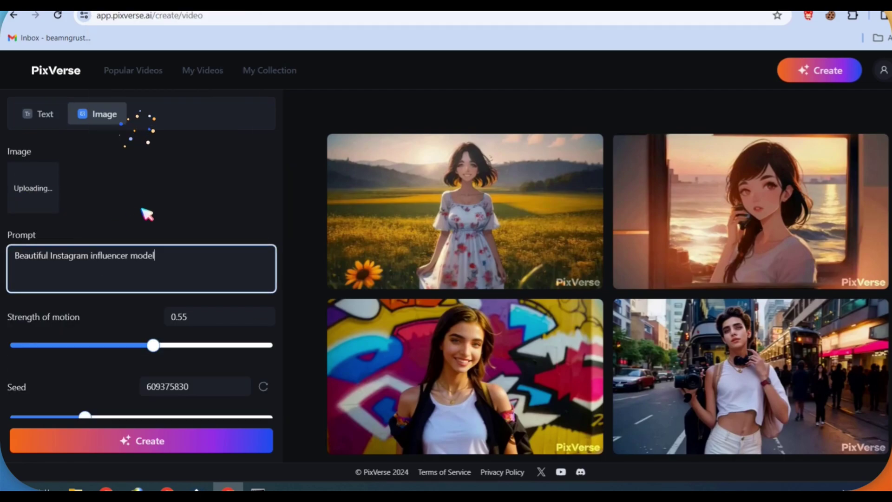
{"action": "scroll", "coordinate": [145, 219], "scroll_direction": "down", "scroll_amount": 1}
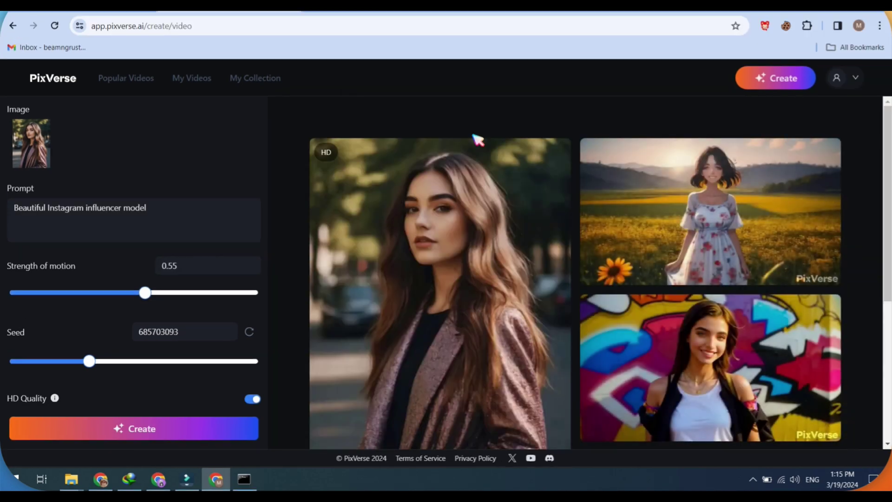
Step: Open the generated HD video of the woman in the blazer and download it
{"action": "scroll", "coordinate": [388, 265], "scroll_direction": "down", "scroll_amount": 3}
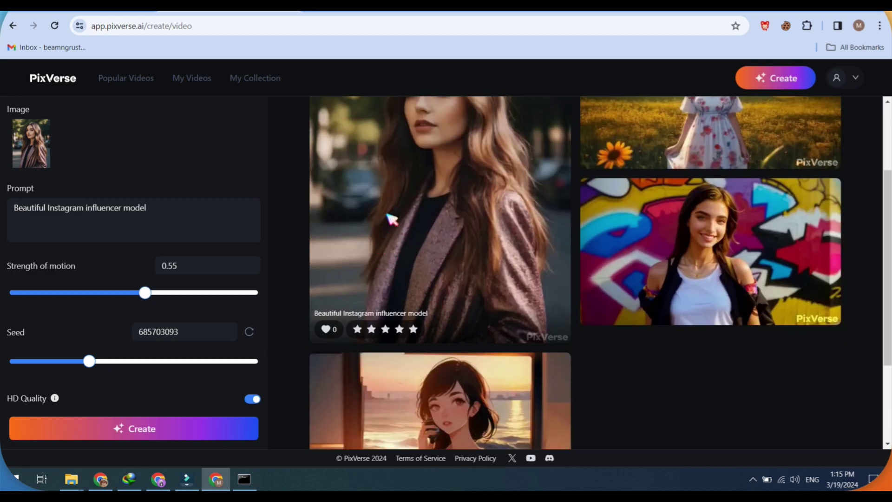
{"action": "left_click", "coordinate": [392, 213]}
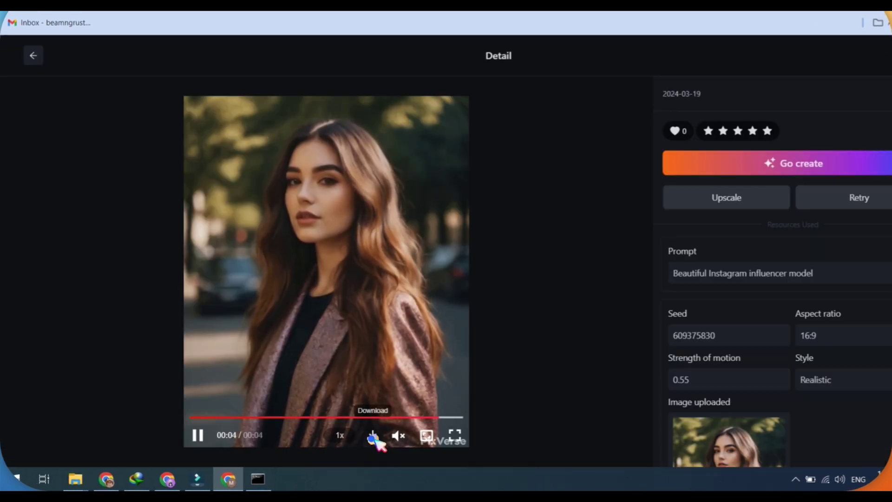
{"action": "left_click", "coordinate": [373, 437]}
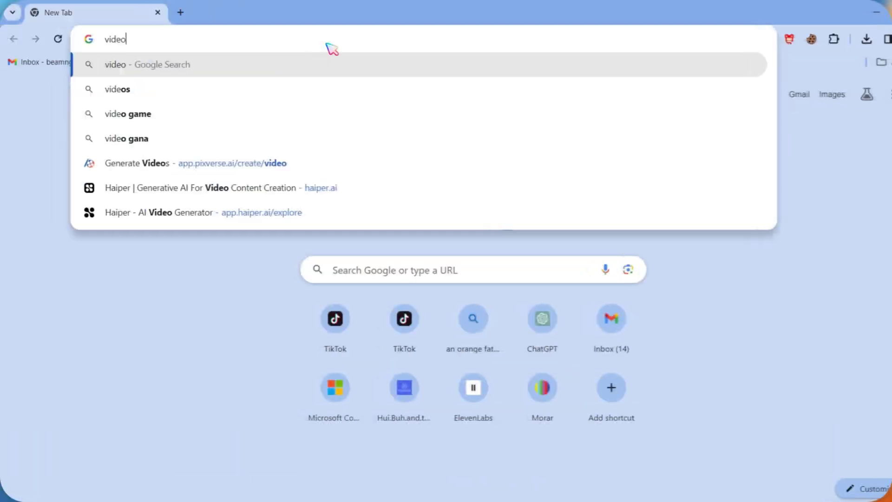
Step: Search the web for "video logo remover" and open the online-video-cutter.com logo removal page
{"action": "type", "text": "logo"}
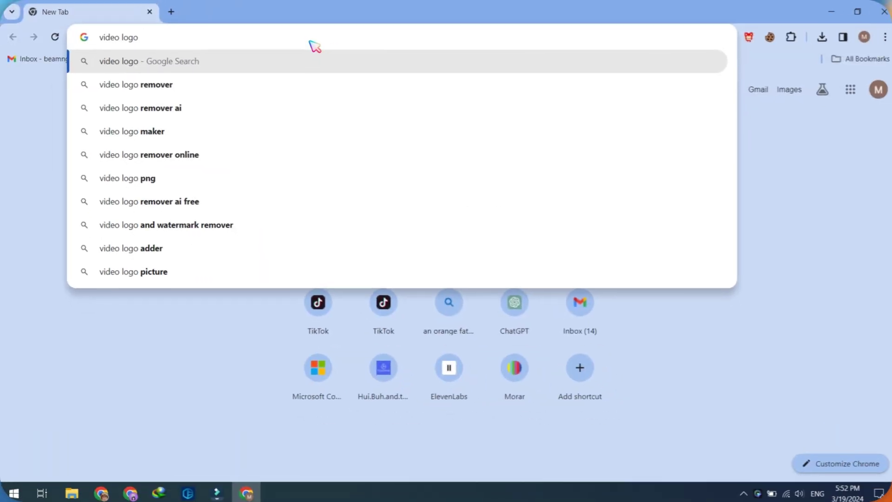
{"action": "left_click", "coordinate": [274, 86]}
{"action": "left_click", "coordinate": [181, 258]}
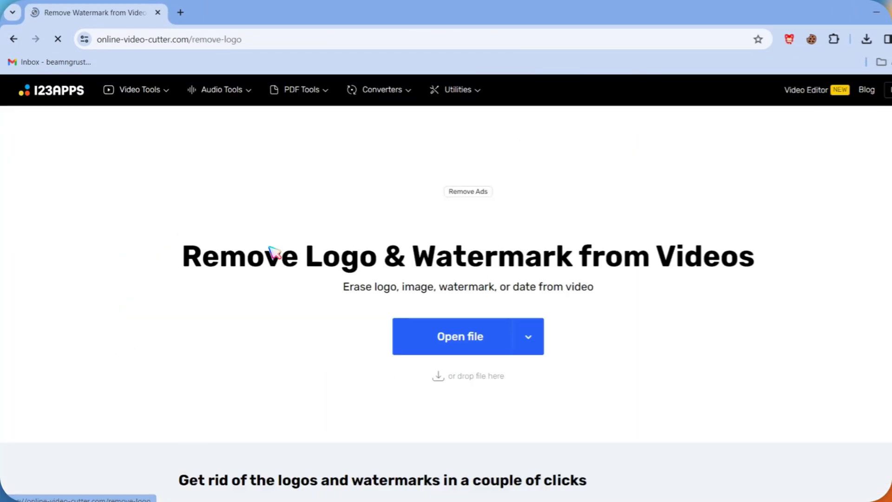
Step: Load the video xcs.mp4 from the Lab folder into the logo remover
{"action": "left_click", "coordinate": [467, 332]}
{"action": "scroll", "coordinate": [297, 204], "scroll_direction": "down", "scroll_amount": 5}
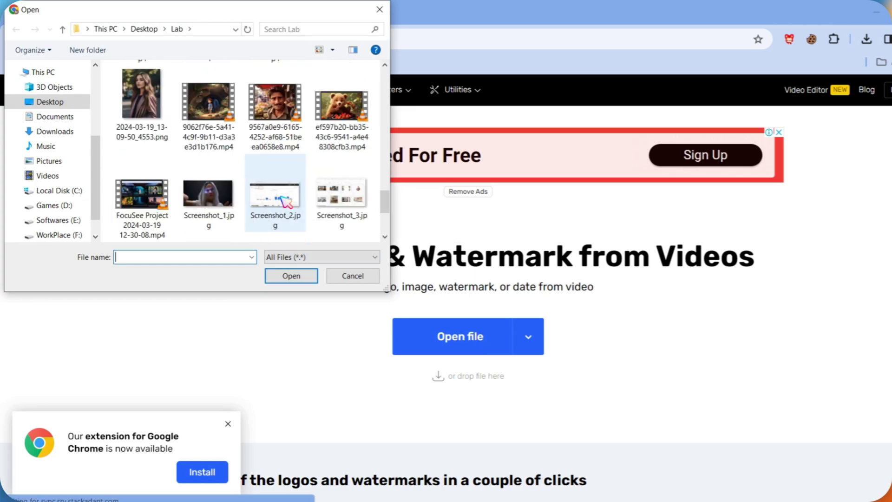
{"action": "scroll", "coordinate": [285, 201], "scroll_direction": "down", "scroll_amount": 3}
{"action": "double_click", "coordinate": [261, 192]}
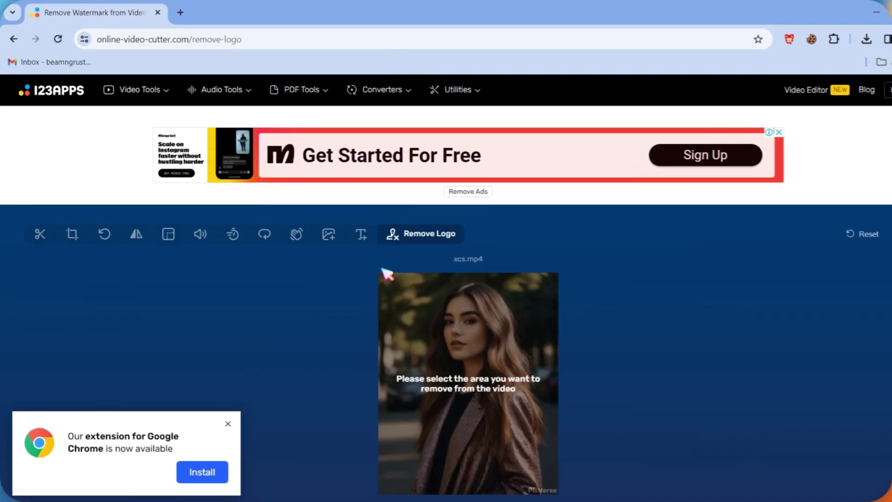
Step: Dismiss the extension offer and mark the PixVerse watermark in the video's bottom-right corner for removal
{"action": "scroll", "coordinate": [390, 268], "scroll_direction": "down", "scroll_amount": 1}
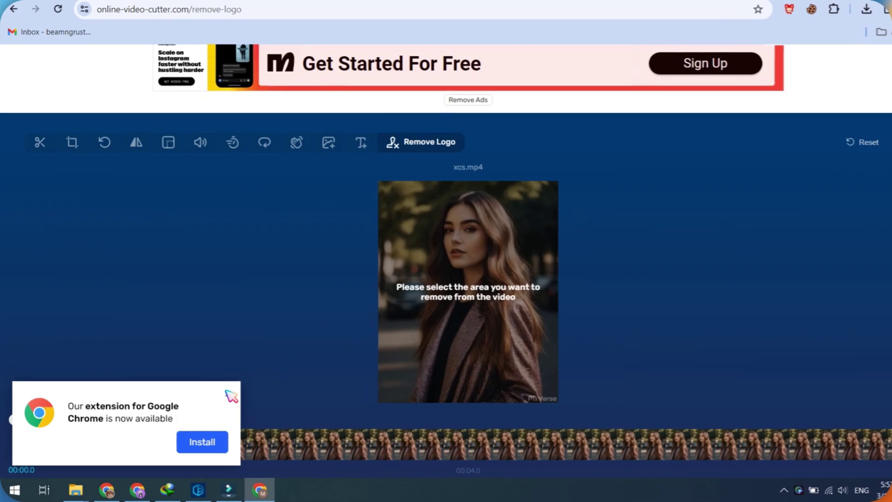
{"action": "left_click", "coordinate": [227, 391]}
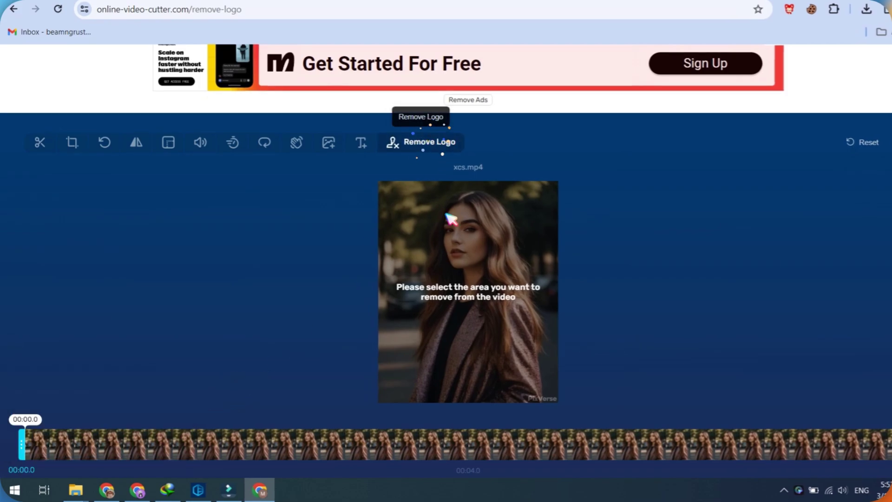
{"action": "left_click_drag", "start_coordinate": [533, 390], "coordinate": [525, 393]}
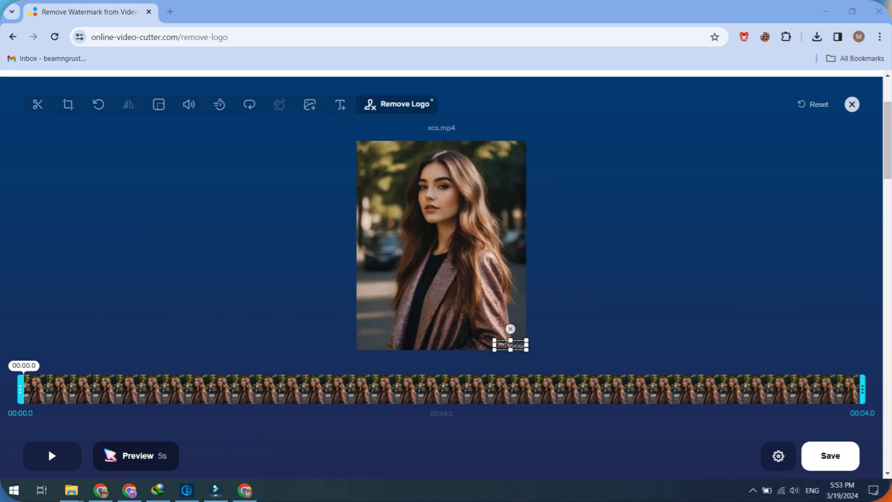
Step: Play back the video with the watermark area marked, export it and download the resulting file
{"action": "left_click", "coordinate": [57, 453]}
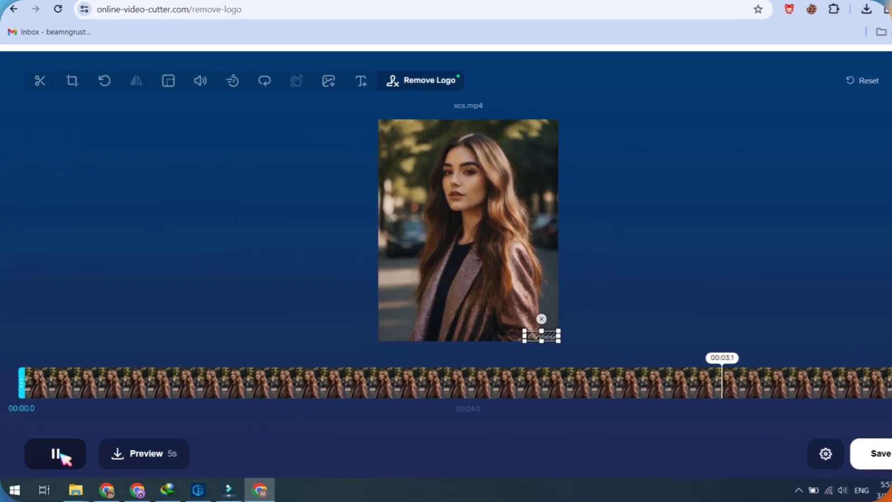
{"action": "left_click", "coordinate": [58, 454]}
{"action": "left_click", "coordinate": [873, 453]}
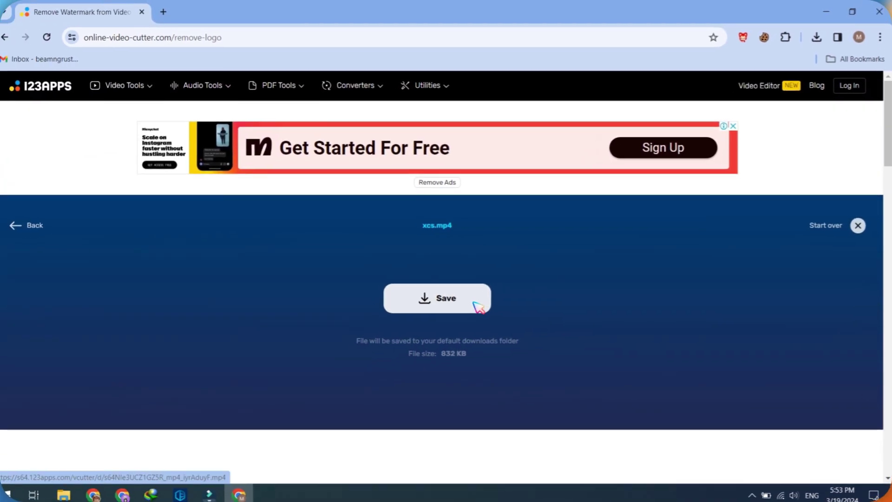
{"action": "left_click", "coordinate": [449, 288]}
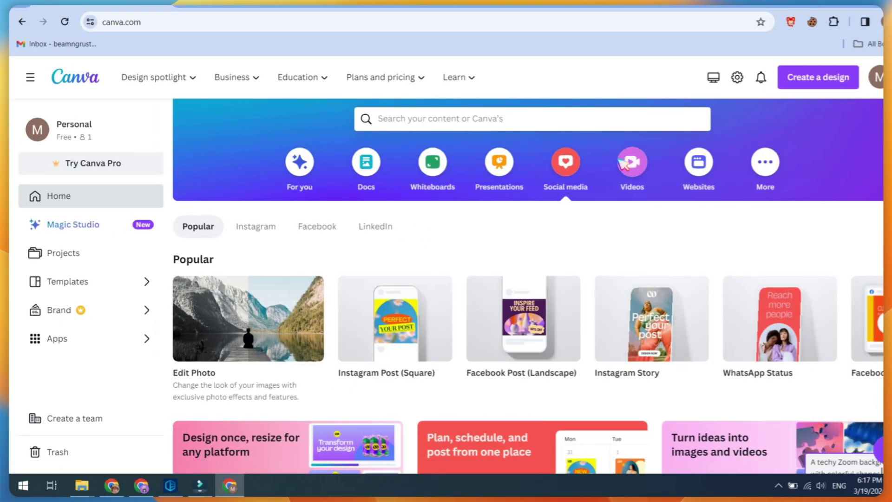
Step: Create a blank Facebook Video design, add the uploaded photo of the woman, and enlarge it to fill the page
{"action": "left_click", "coordinate": [622, 163]}
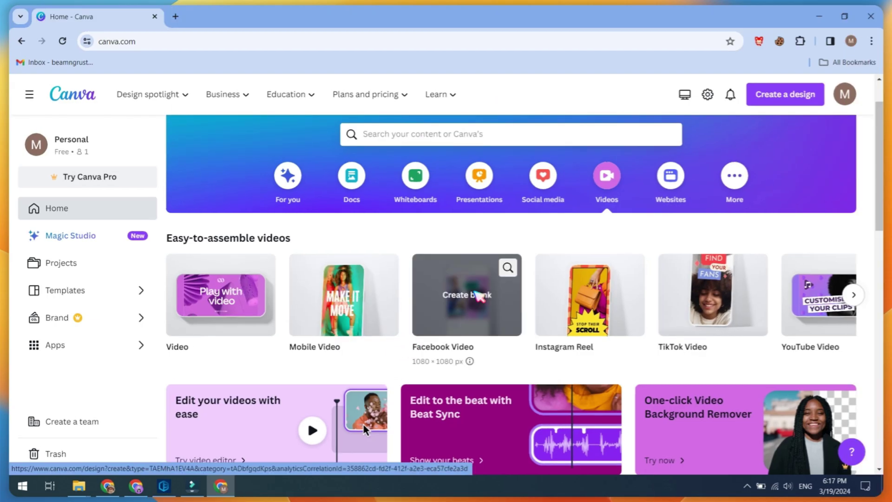
{"action": "left_click", "coordinate": [478, 296]}
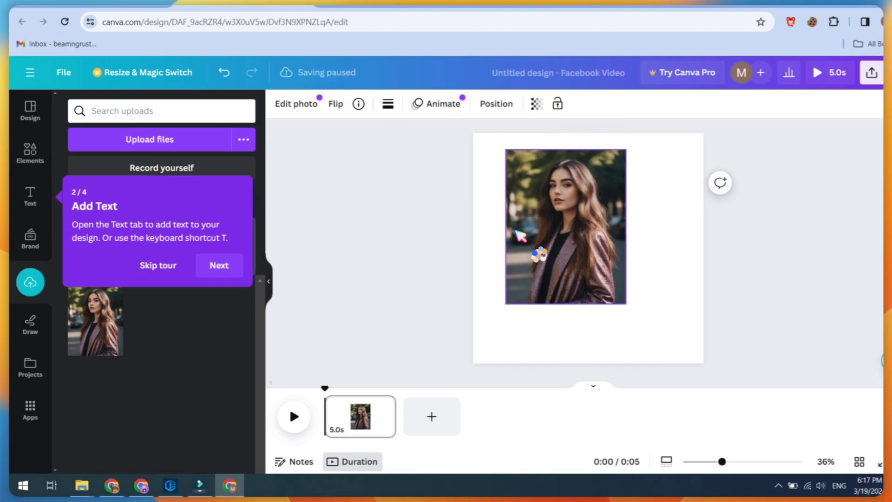
{"action": "left_click_drag", "start_coordinate": [571, 302], "coordinate": [754, 399]}
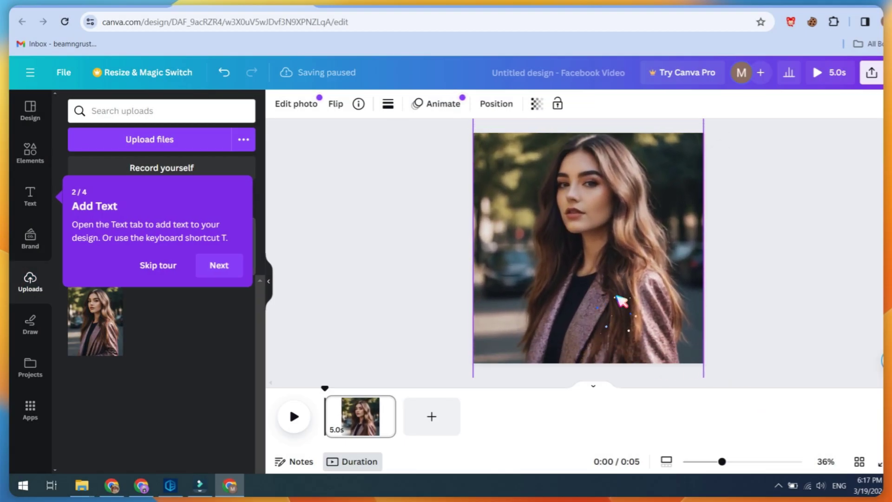
Step: Download the design as an MP4 video
{"action": "left_click", "coordinate": [872, 72]}
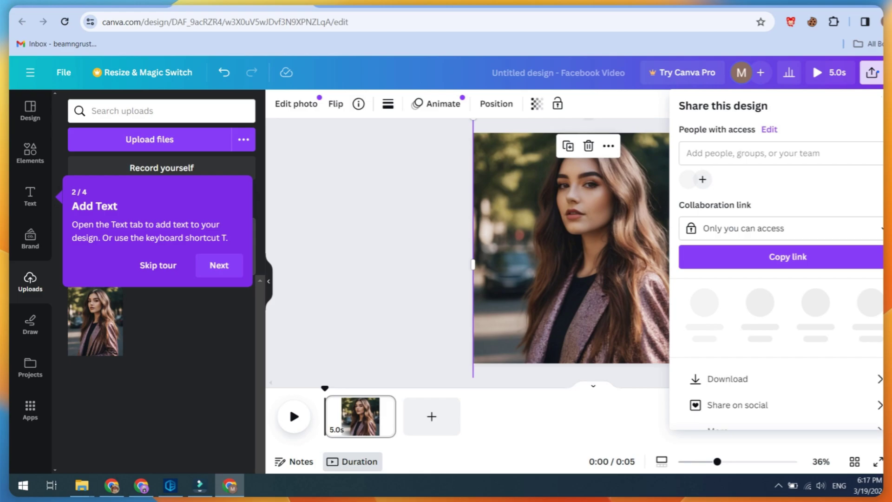
{"action": "left_click", "coordinate": [776, 372]}
{"action": "left_click", "coordinate": [774, 154]}
{"action": "left_click", "coordinate": [763, 361]}
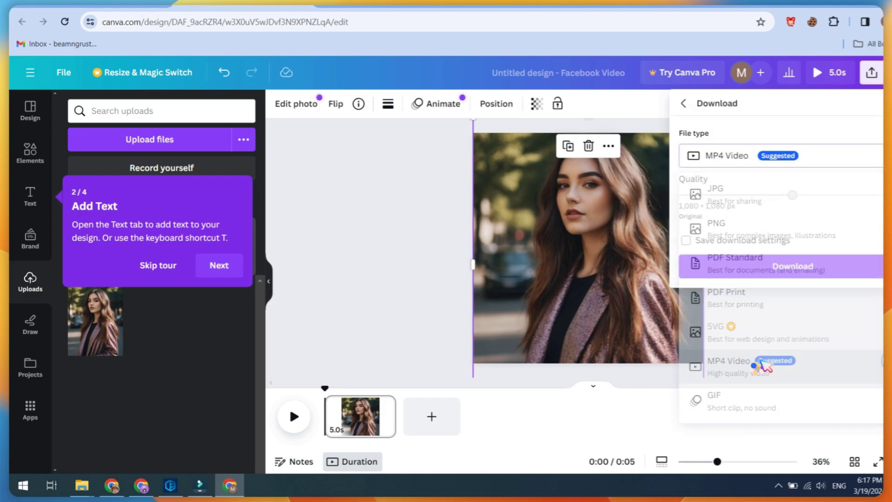
{"action": "left_click", "coordinate": [781, 265]}
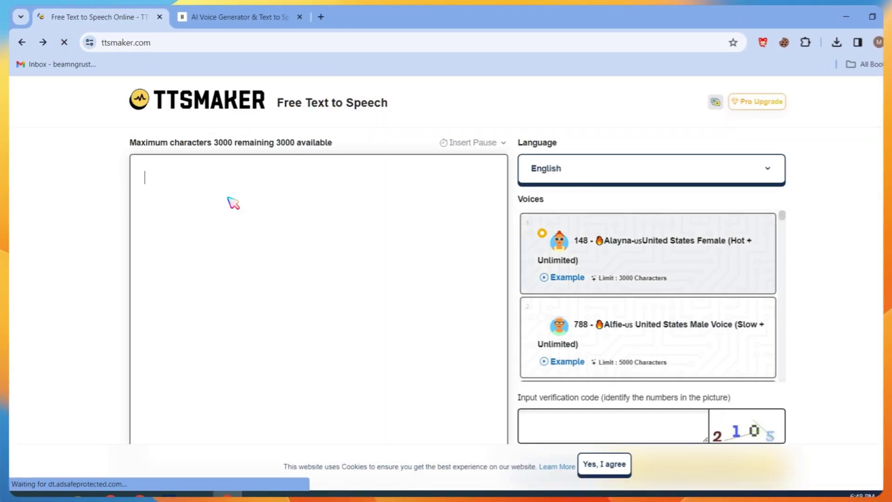
Step: In TTSMaker, enter the free AI talking avatar script beginning "Join us in this exciting video" and look through the available languages
{"action": "type", "text": "Join us in this exciting video as we delve into the world of creating a free AI talking avatar! Discover how you can captivate your audience, boost engagement, and stand out from the crowd with this cutting-edge technology."}
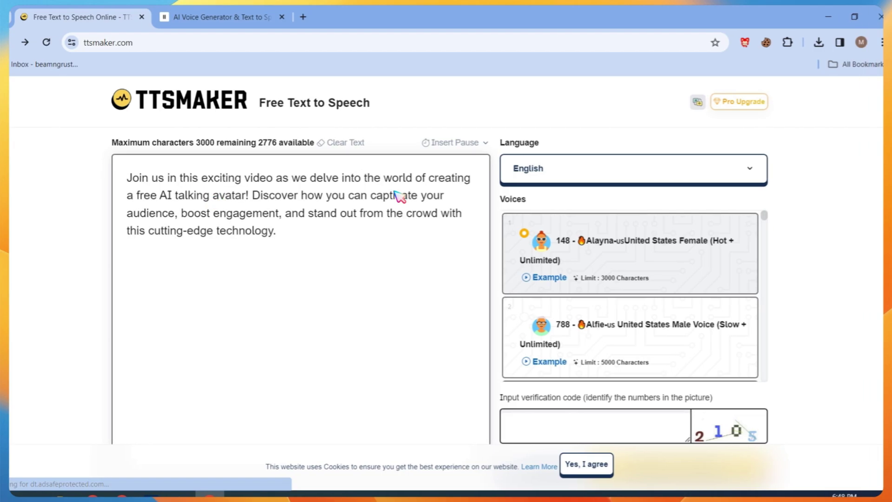
{"action": "left_click", "coordinate": [616, 176]}
{"action": "scroll", "coordinate": [514, 313], "scroll_direction": "down", "scroll_amount": 3}
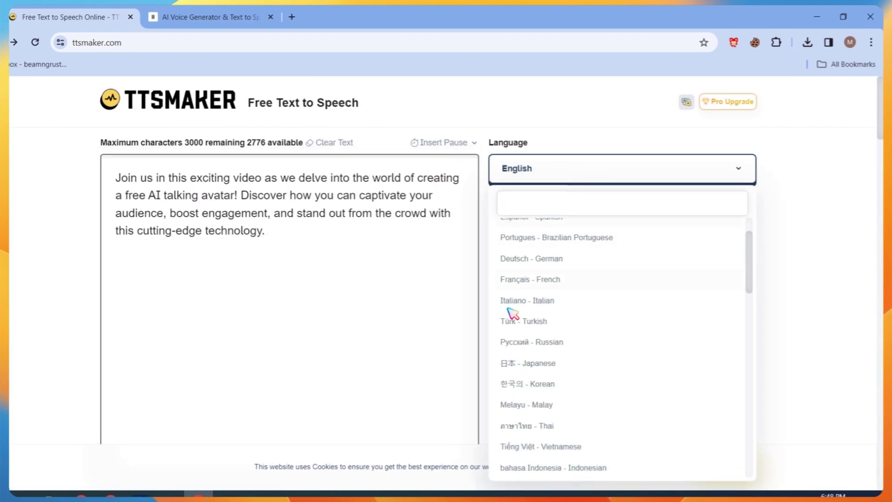
{"action": "scroll", "coordinate": [525, 279], "scroll_direction": "up", "scroll_amount": 3}
{"action": "left_click", "coordinate": [772, 253]}
Step: Listen to the Alayna, Alfie and Chloe voice samples and select the voice 2599 - Christ, United States Male
{"action": "scroll", "coordinate": [692, 228], "scroll_direction": "down", "scroll_amount": 1}
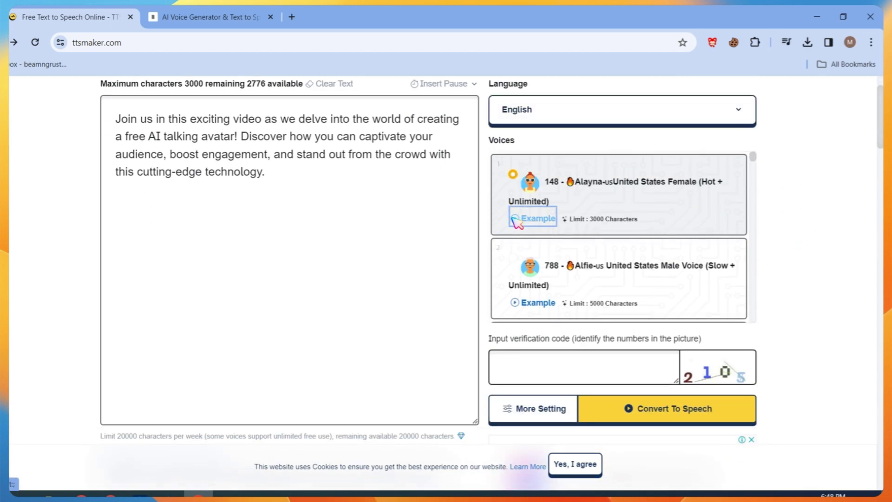
{"action": "left_click", "coordinate": [518, 302]}
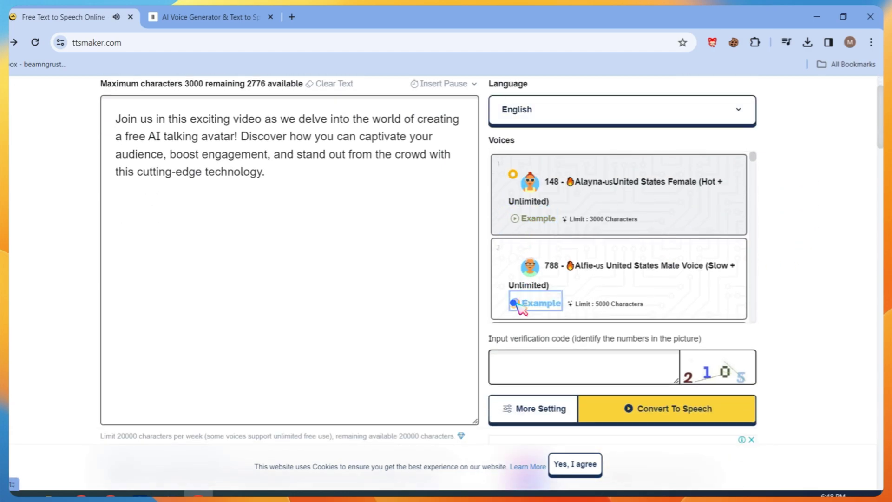
{"action": "scroll", "coordinate": [541, 254], "scroll_direction": "down", "scroll_amount": 3}
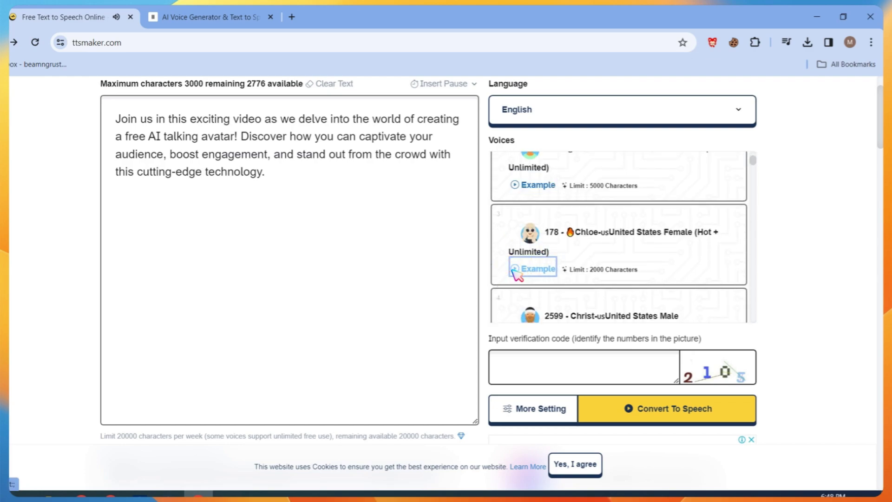
{"action": "scroll", "coordinate": [529, 278], "scroll_direction": "down", "scroll_amount": 1}
{"action": "left_click", "coordinate": [522, 279]}
{"action": "scroll", "coordinate": [530, 278], "scroll_direction": "down", "scroll_amount": 2}
Step: Open the additional conversion settings and review the audio format, MP3 quality, voice speed, volume and pitch options
{"action": "left_click", "coordinate": [543, 380]}
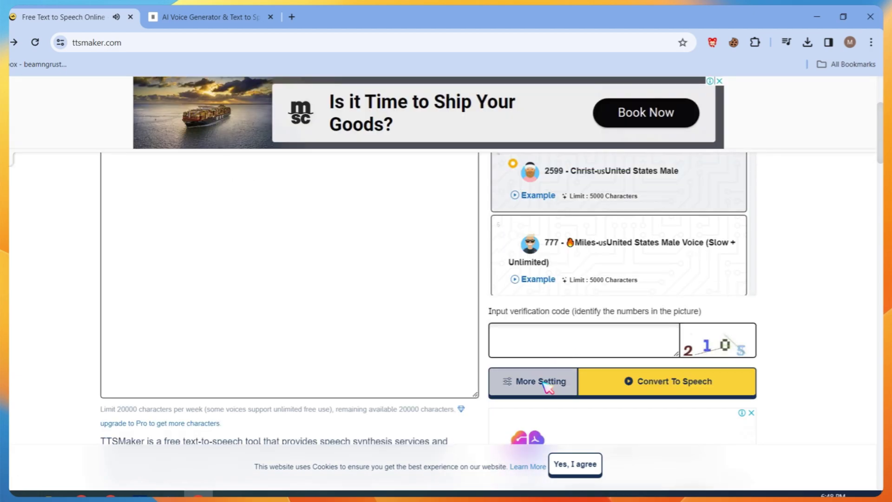
{"action": "scroll", "coordinate": [852, 318], "scroll_direction": "down", "scroll_amount": 5}
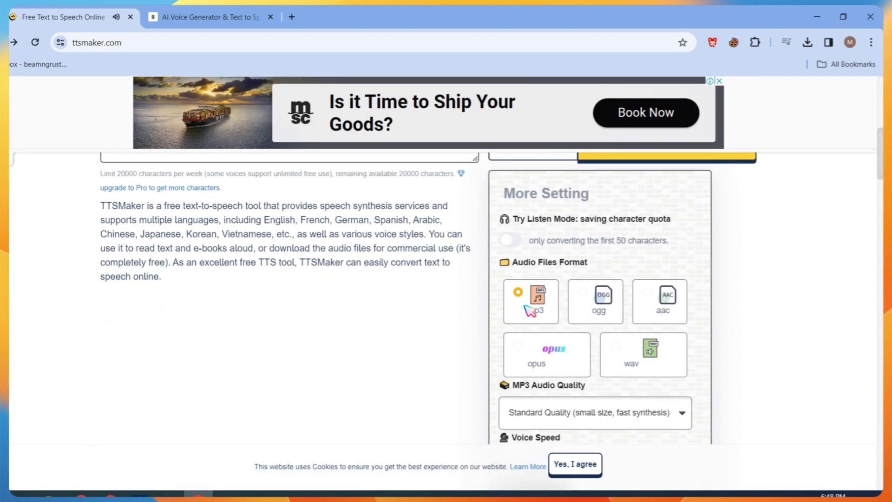
{"action": "scroll", "coordinate": [641, 306], "scroll_direction": "down", "scroll_amount": 3}
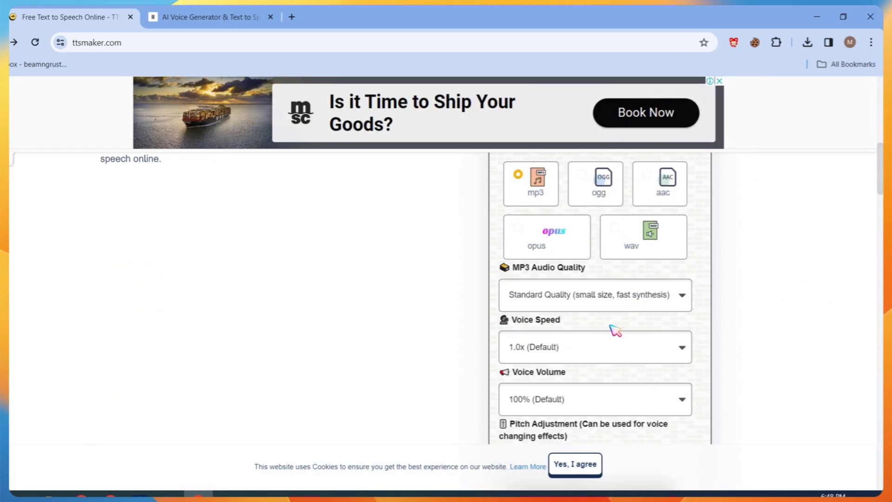
{"action": "scroll", "coordinate": [613, 329], "scroll_direction": "down", "scroll_amount": 4}
{"action": "scroll", "coordinate": [614, 330], "scroll_direction": "up", "scroll_amount": 12}
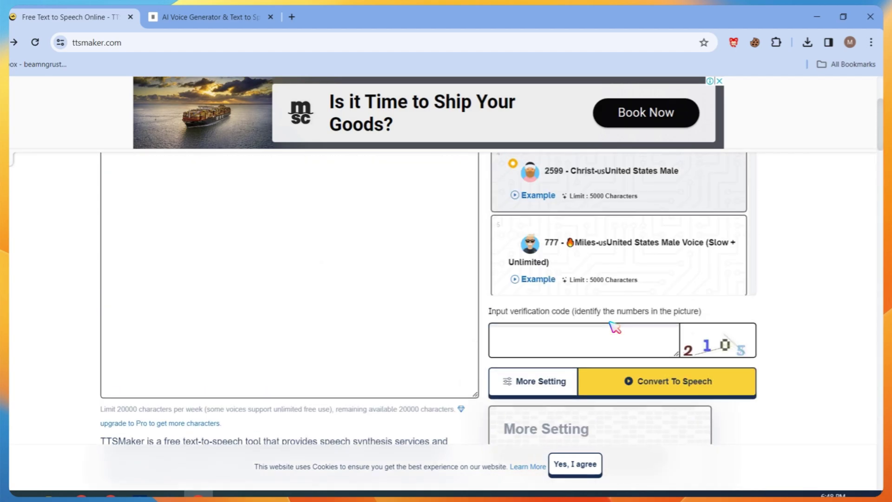
Step: Enter the verification code to convert the text to speech, then play the result and download the voice file
{"action": "left_click", "coordinate": [610, 338]}
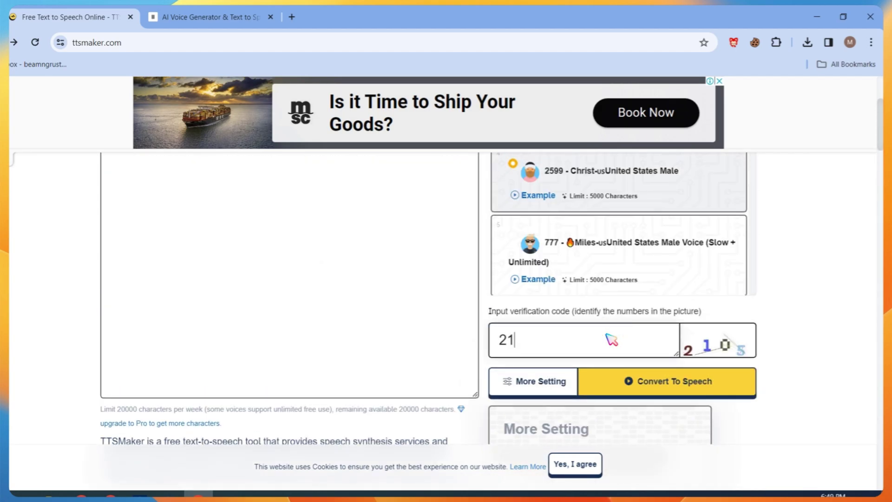
{"action": "left_click", "coordinate": [650, 382]}
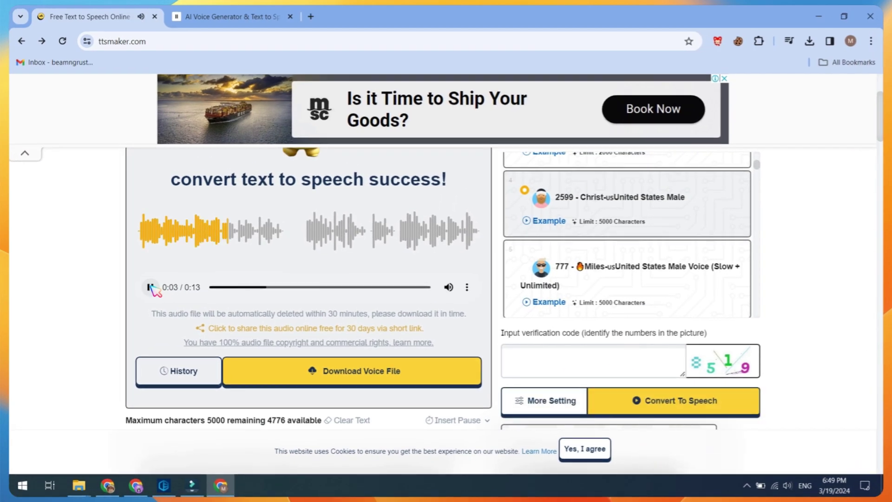
{"action": "left_click", "coordinate": [150, 287]}
{"action": "left_click", "coordinate": [350, 373]}
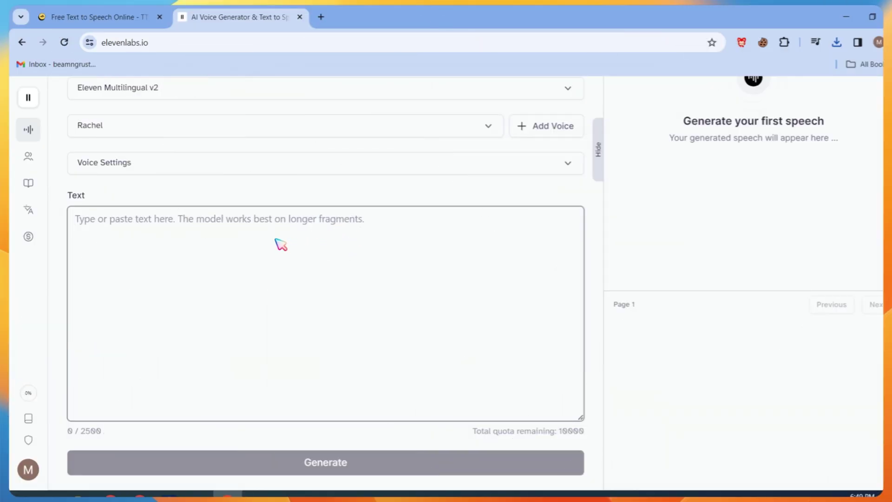
Step: In ElevenLabs, enter the same AI talking avatar script, preview the Alice voice, and generate the speech
{"action": "type", "text": "Join us in this exciting video as we delve into the world of creating a free AI talking avatar! Discover how you can captivate your audience, boost engagement, and stand out from the crowd with this cutting-edge technology."}
{"action": "scroll", "coordinate": [283, 246], "scroll_direction": "up", "scroll_amount": 4}
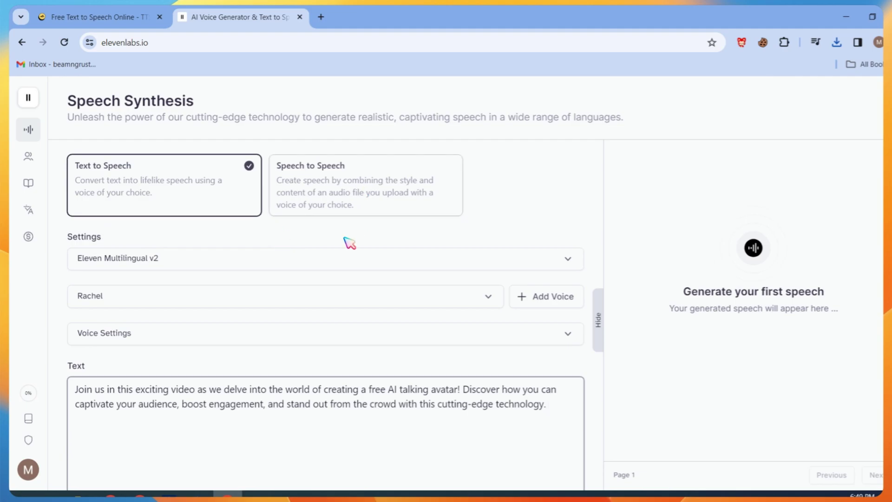
{"action": "scroll", "coordinate": [338, 239], "scroll_direction": "down", "scroll_amount": 3}
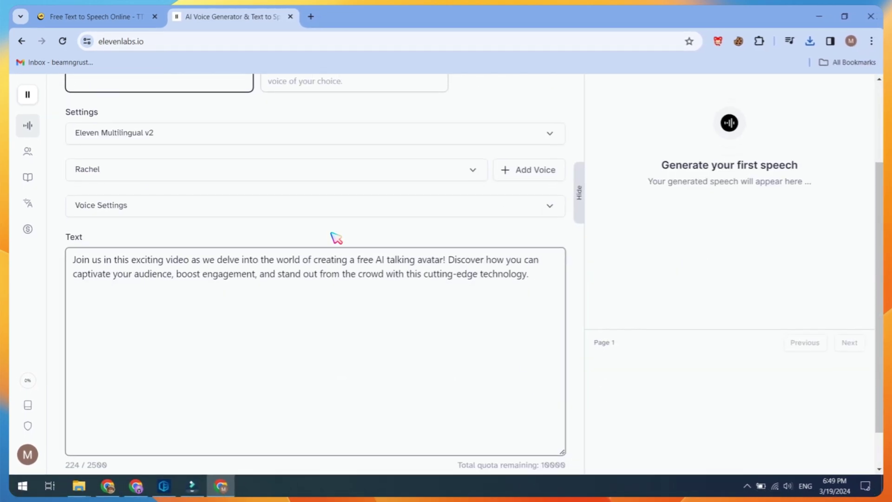
{"action": "scroll", "coordinate": [335, 237], "scroll_direction": "down", "scroll_amount": 1}
{"action": "scroll", "coordinate": [287, 235], "scroll_direction": "up", "scroll_amount": 2}
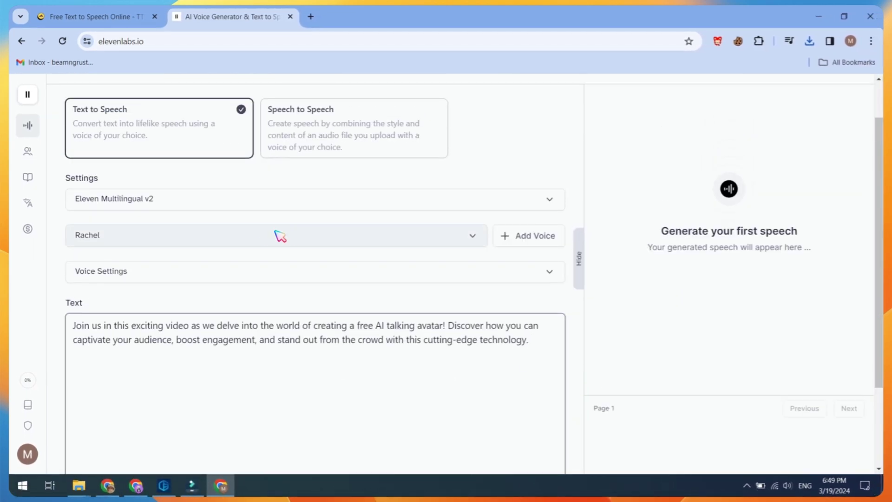
{"action": "left_click", "coordinate": [230, 238]}
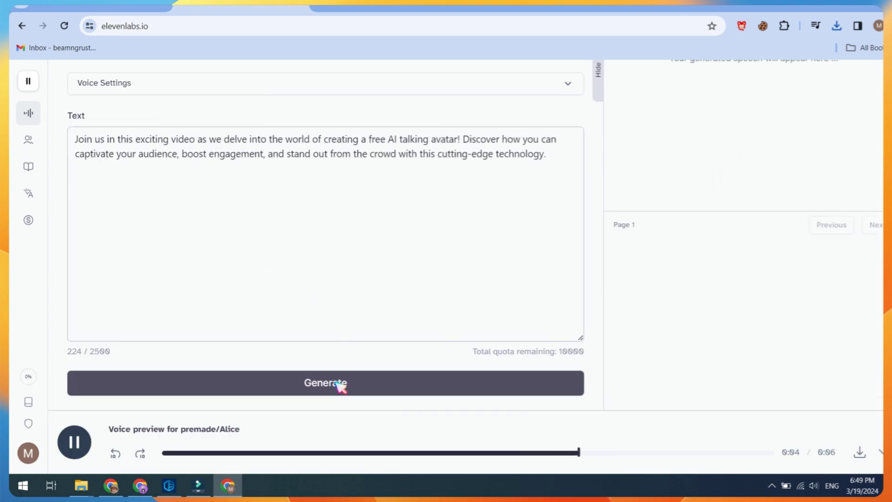
{"action": "left_click", "coordinate": [339, 383]}
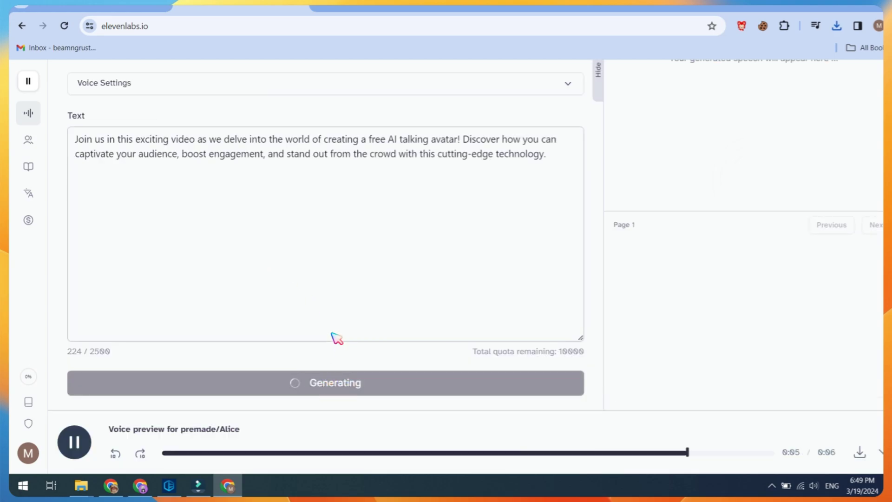
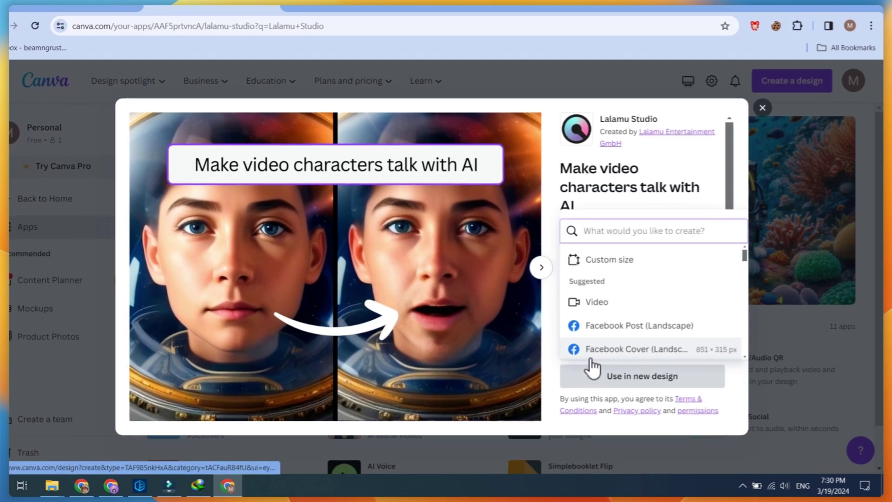
{"action": "left_click", "coordinate": [622, 192]}
{"action": "left_click", "coordinate": [627, 343]}
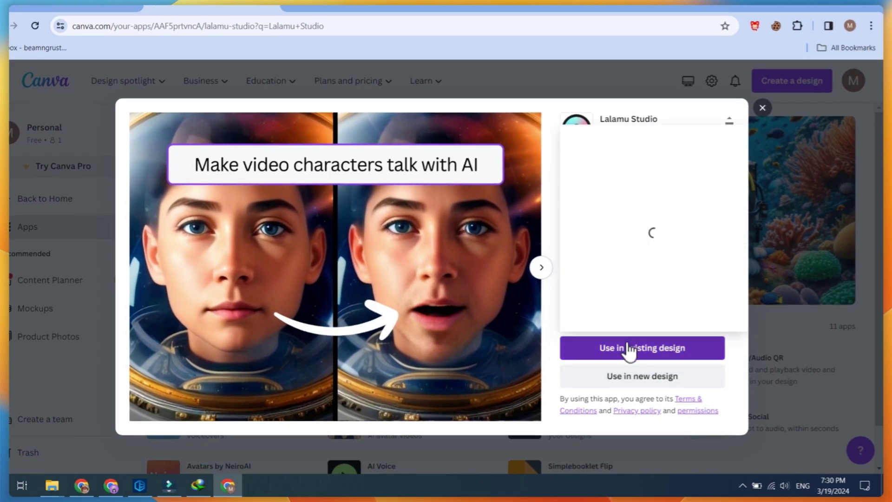
{"action": "left_click", "coordinate": [549, 373]}
Step: Open Lalamu Studio in a new Video design and look through its character templates
{"action": "left_click", "coordinate": [615, 384]}
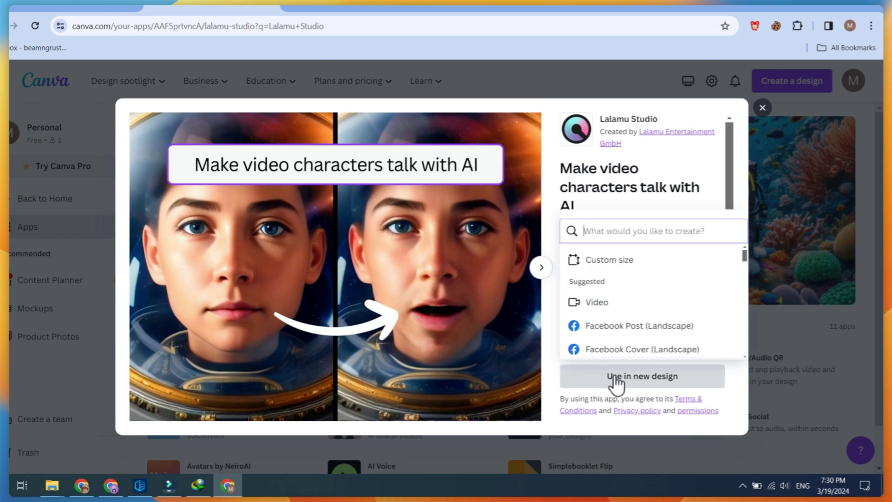
{"action": "left_click", "coordinate": [597, 303]}
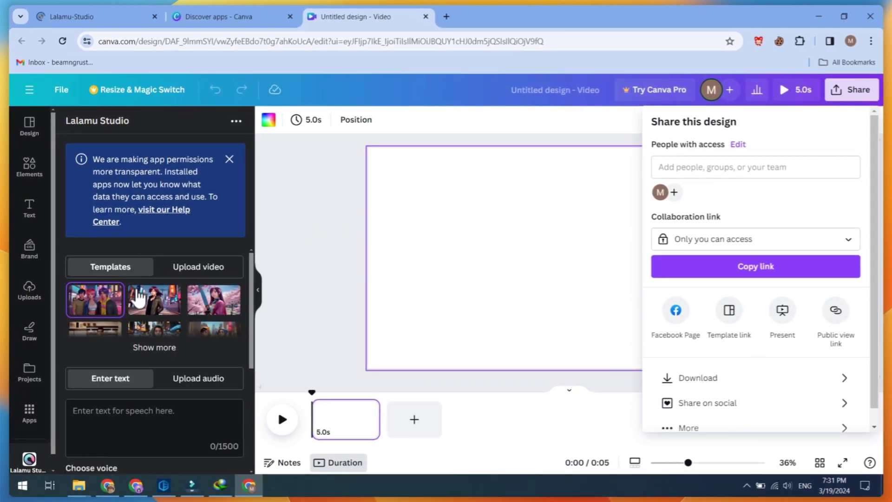
{"action": "scroll", "coordinate": [139, 316], "scroll_direction": "down", "scroll_amount": 3}
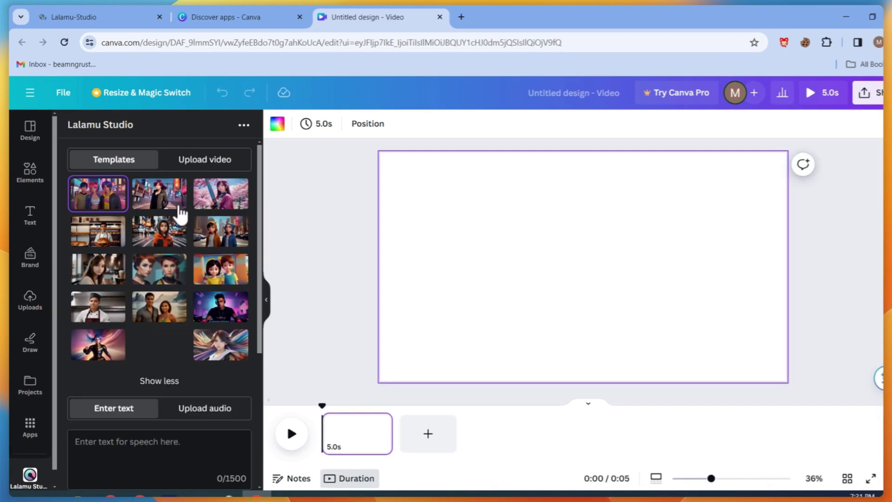
Step: Upload Untitled design.mp4 as the video and the ElevenLabs recording as the audio in Lalamu Studio, and generate the lipsync video
{"action": "left_click", "coordinate": [204, 159]}
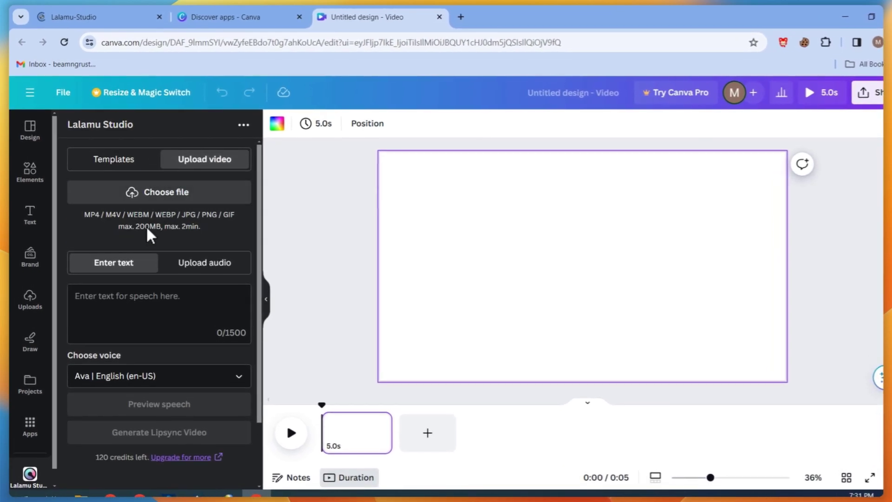
{"action": "left_click", "coordinate": [168, 195]}
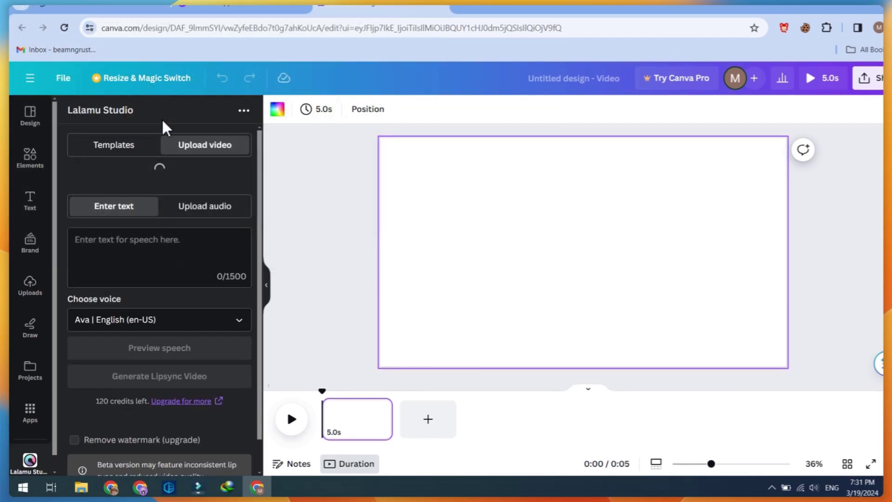
{"action": "scroll", "coordinate": [222, 263], "scroll_direction": "down", "scroll_amount": 3}
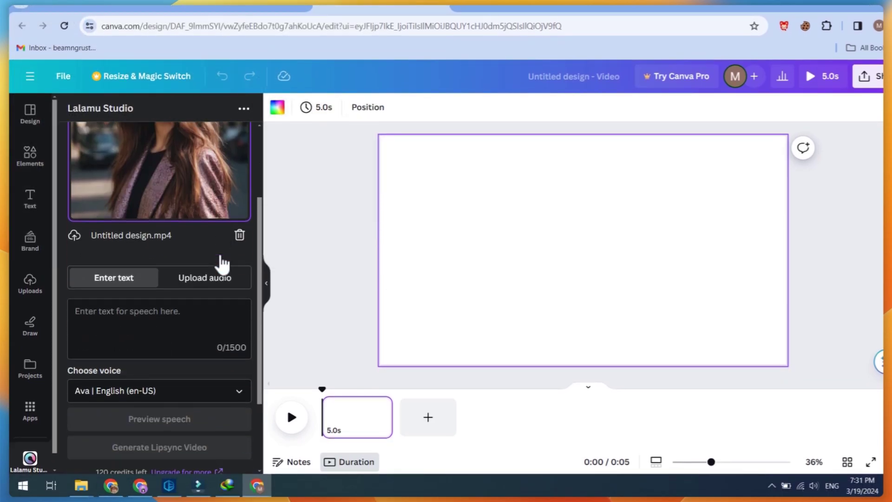
{"action": "left_click", "coordinate": [203, 280]}
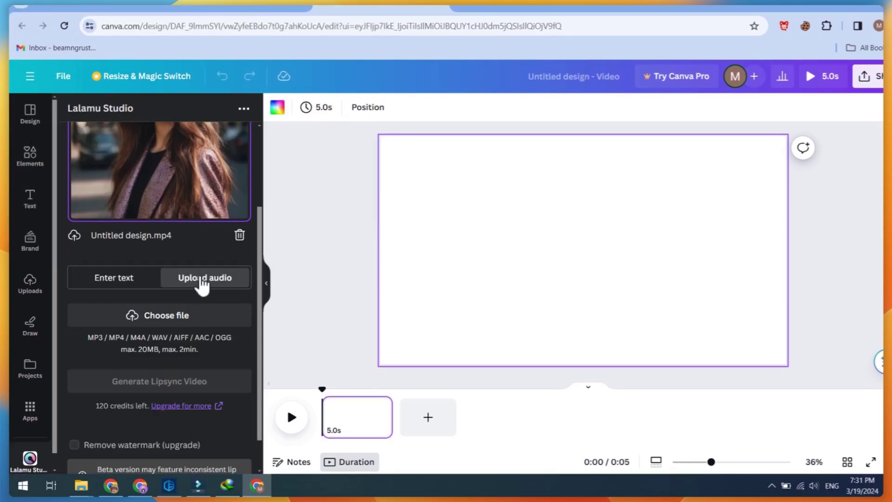
{"action": "left_click", "coordinate": [163, 314]}
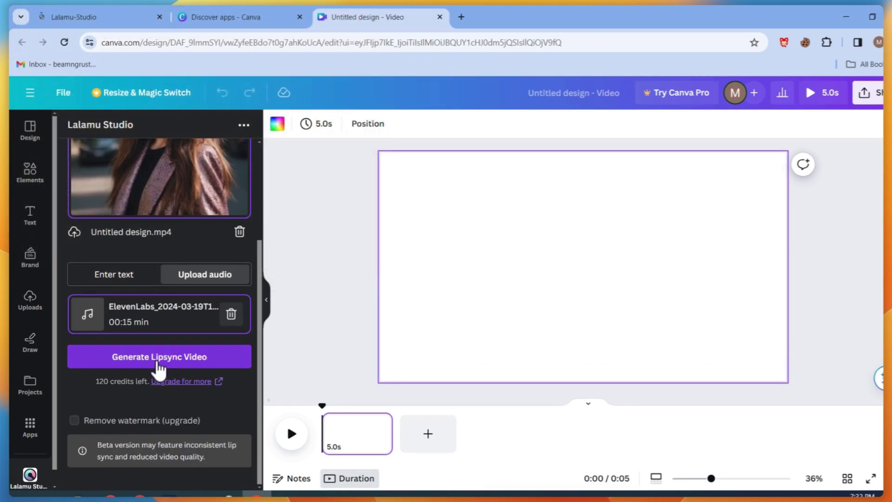
{"action": "left_click", "coordinate": [158, 360]}
Step: Add the generated lipsync video to the design, enlarge it to the full page height, and position it near the page's centre
{"action": "left_click", "coordinate": [165, 334]}
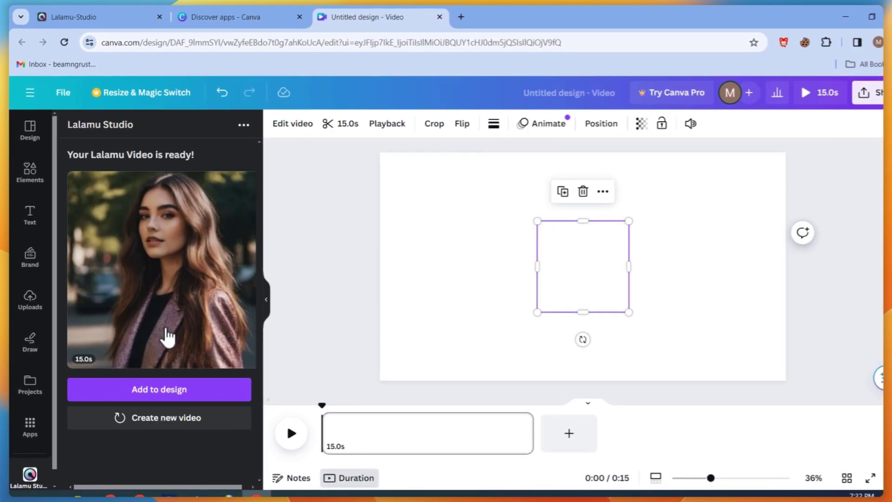
{"action": "left_click_drag", "start_coordinate": [537, 219], "coordinate": [455, 168]}
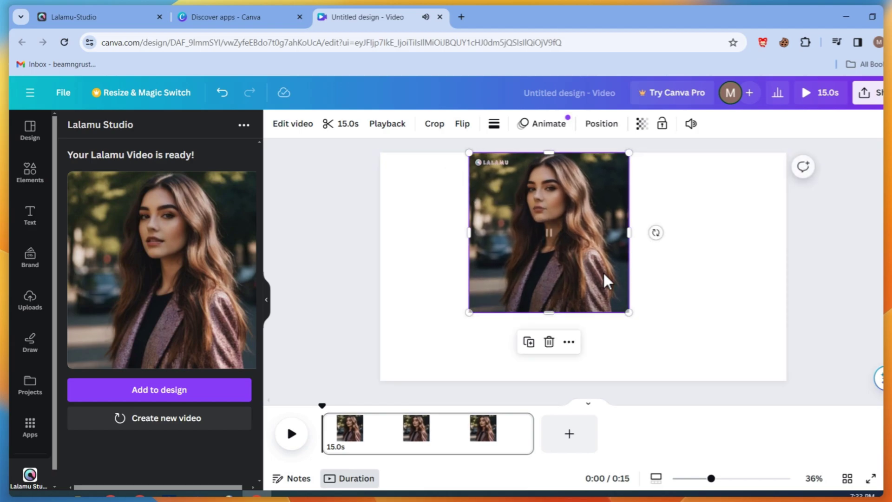
{"action": "left_click_drag", "start_coordinate": [628, 312], "coordinate": [694, 366]}
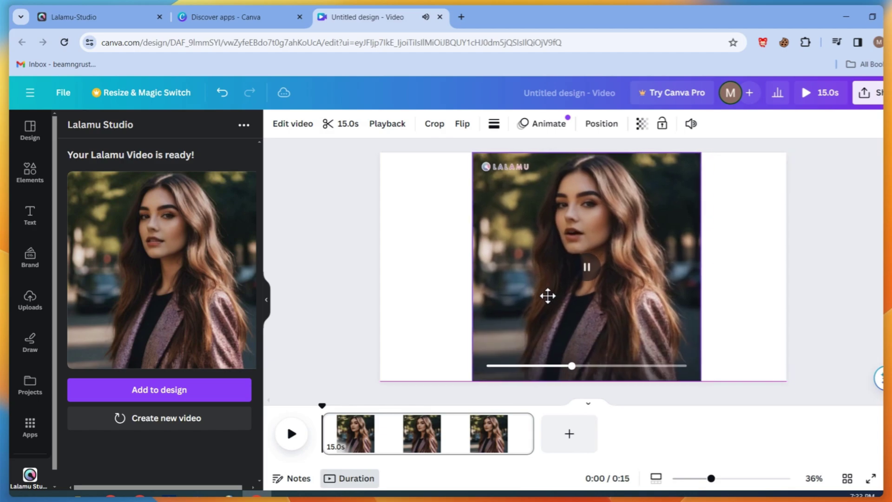
{"action": "left_click_drag", "start_coordinate": [516, 292], "coordinate": [604, 289]}
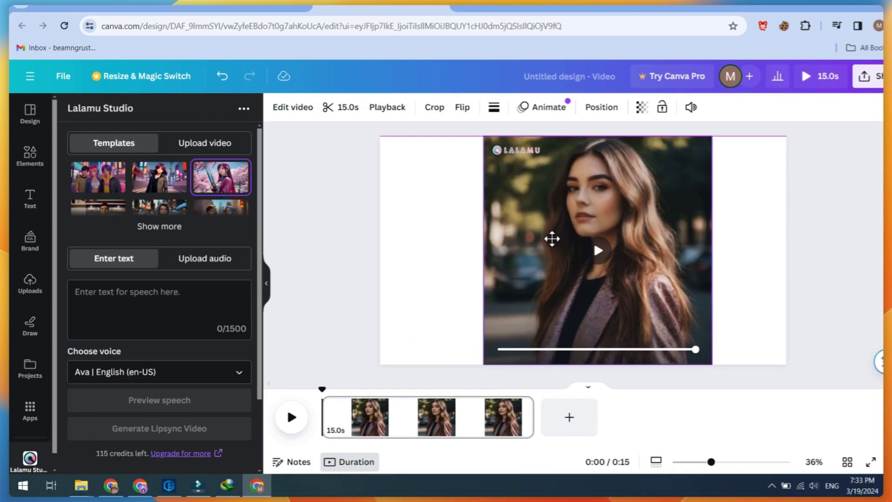
{"action": "left_click", "coordinate": [470, 266]}
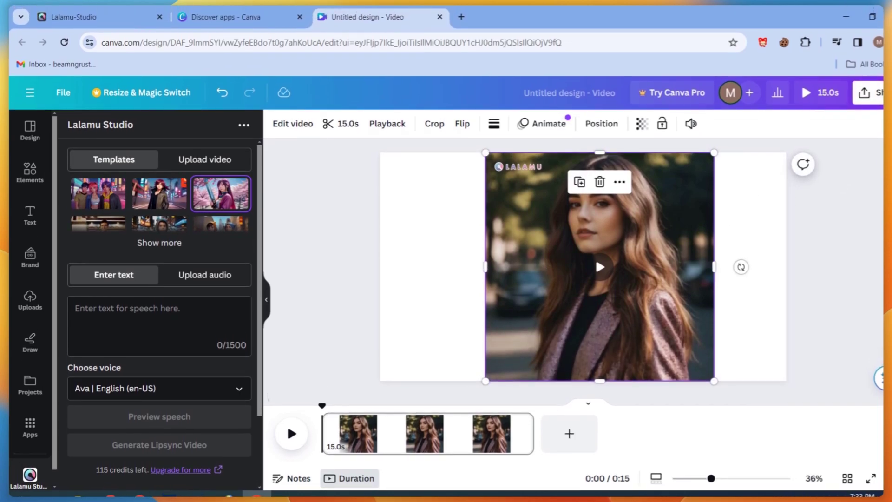
Step: Download the lipsync design as an MP4 video at 1080p (HD) quality
{"action": "left_click", "coordinate": [868, 88]}
{"action": "left_click", "coordinate": [721, 374]}
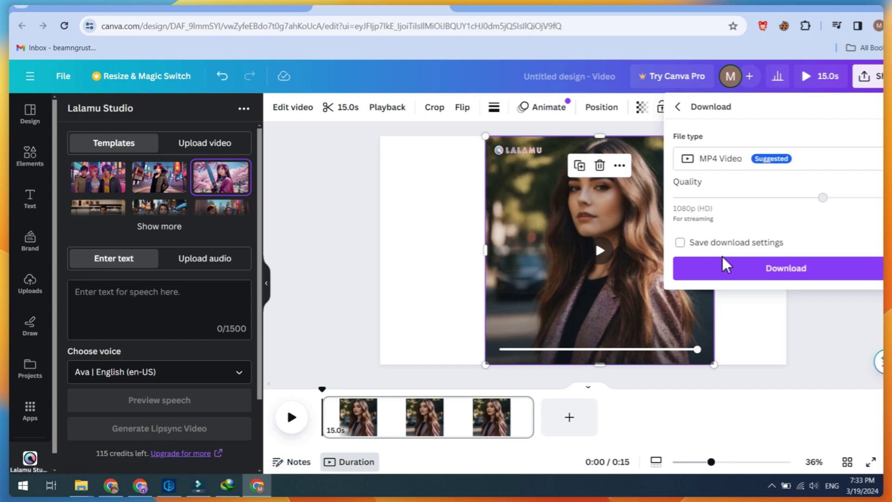
{"action": "left_click", "coordinate": [764, 274]}
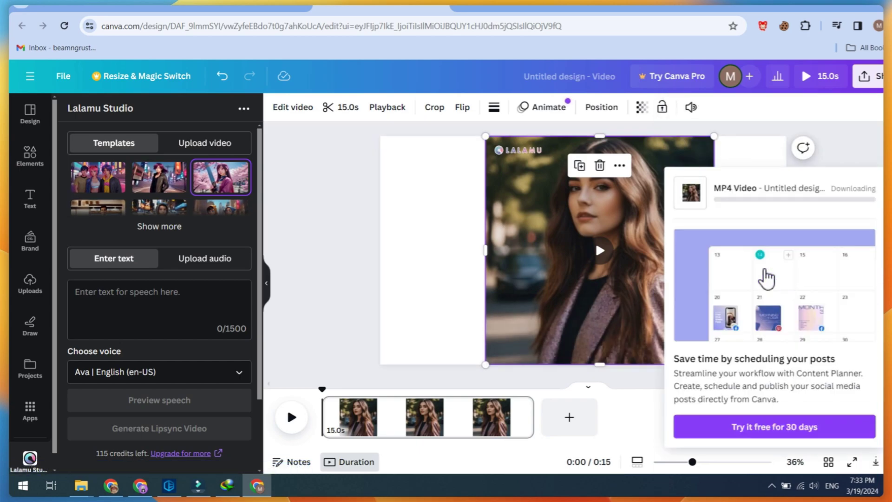